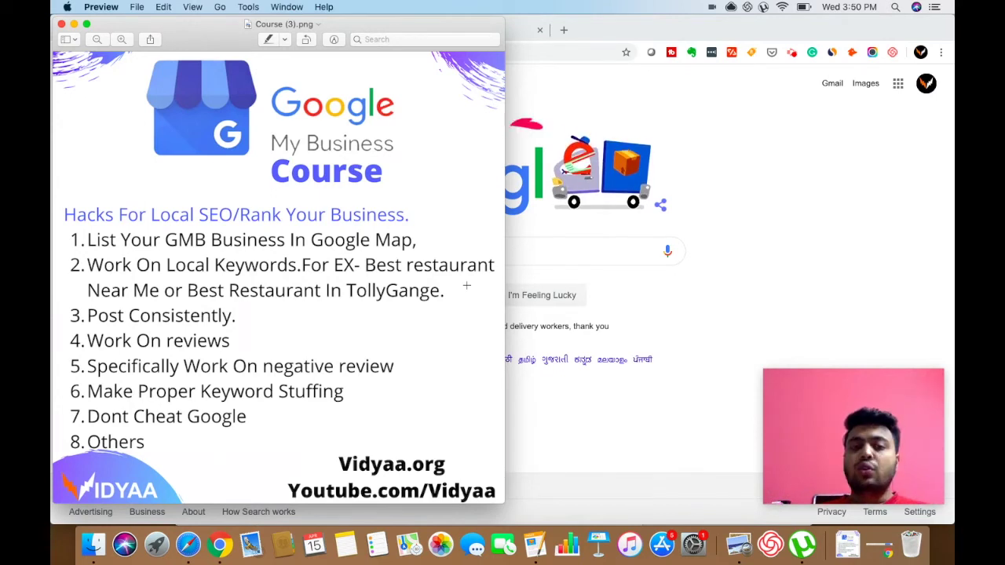
left_click(562, 251)
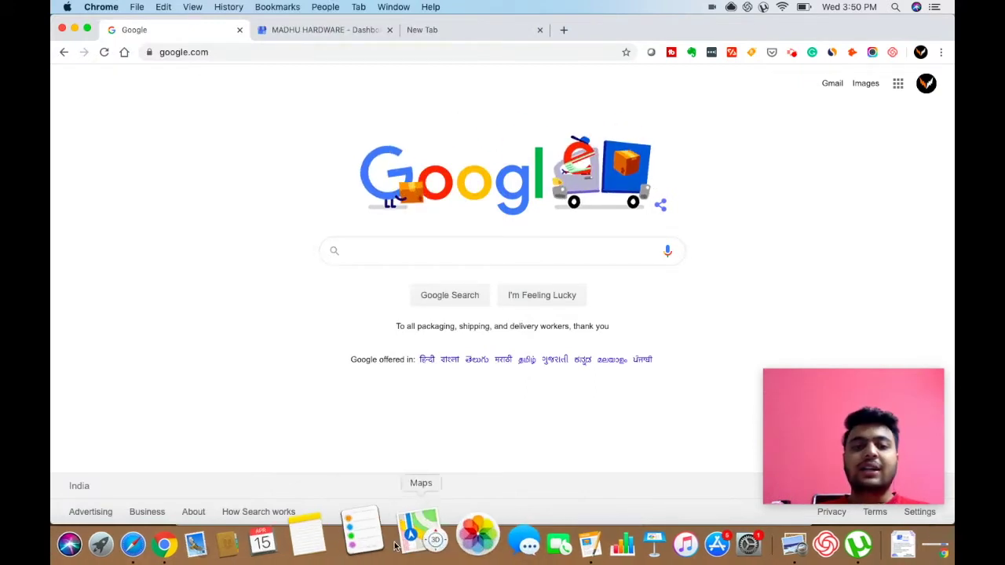
key("ctrl+Up")
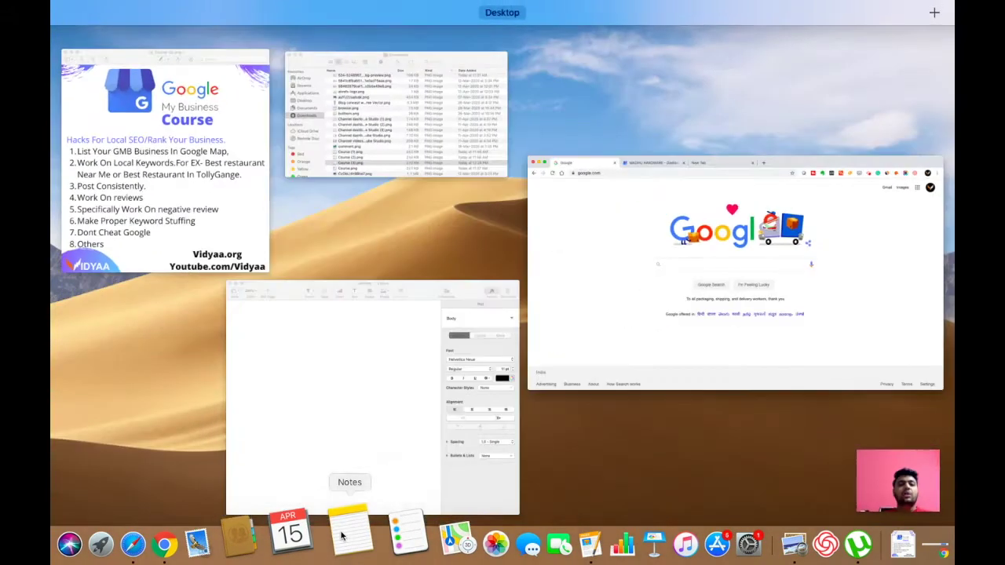
left_click(143, 238)
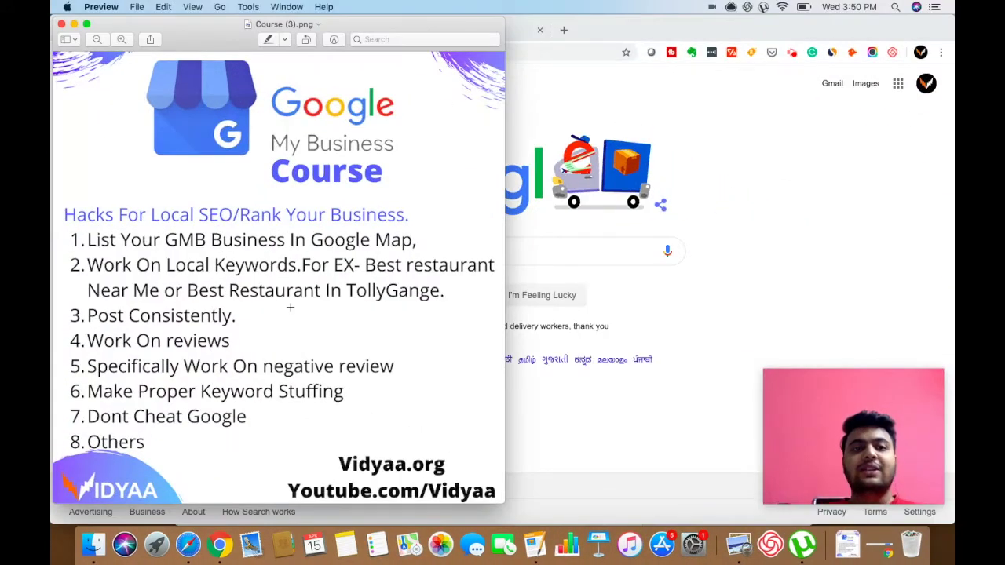
left_click_drag(366, 264, 414, 266)
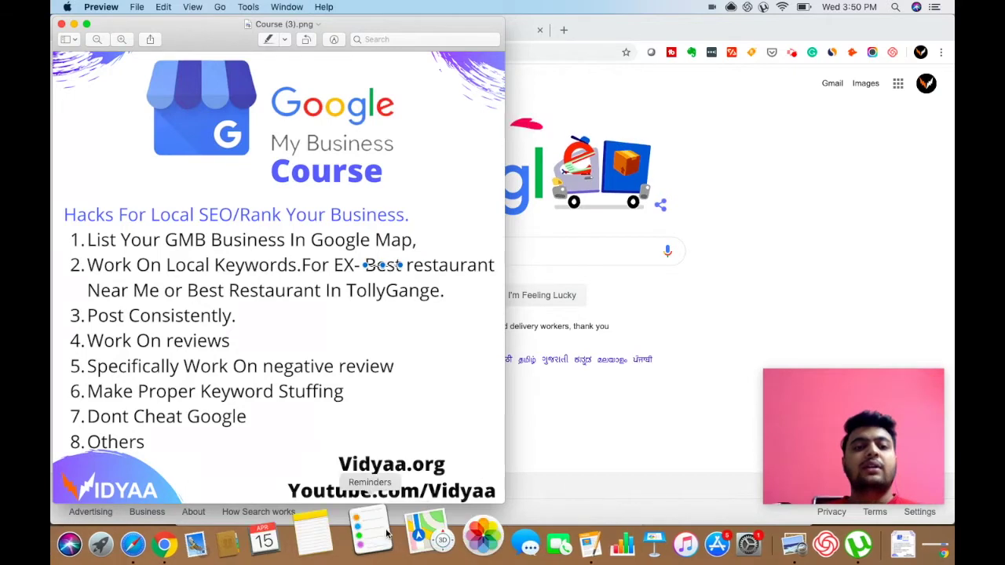
left_click(348, 537)
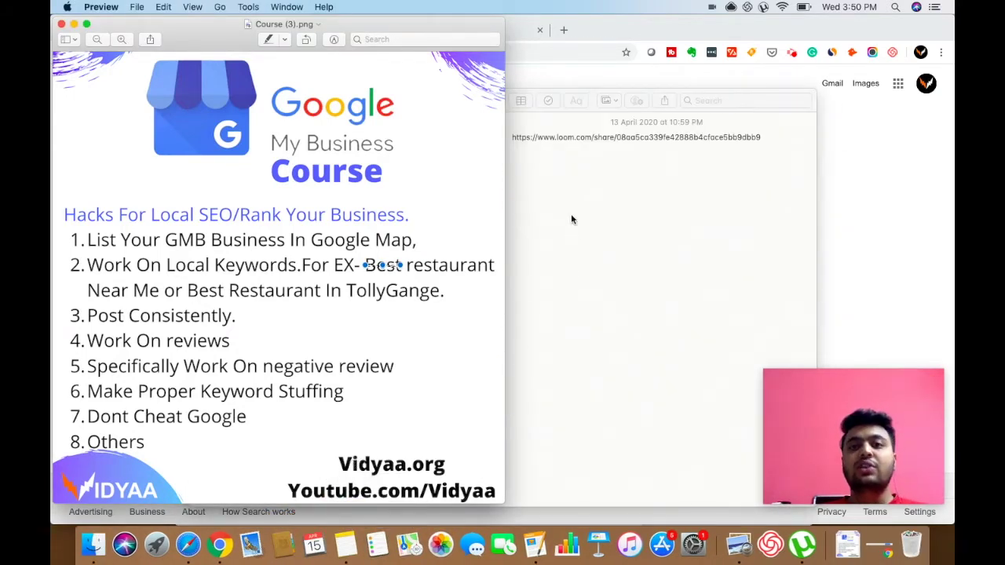
Switch to the blank Pages document and start a numbered list with the items "Let say business Kolkata" and "Tollygunge me"
left_click(534, 542)
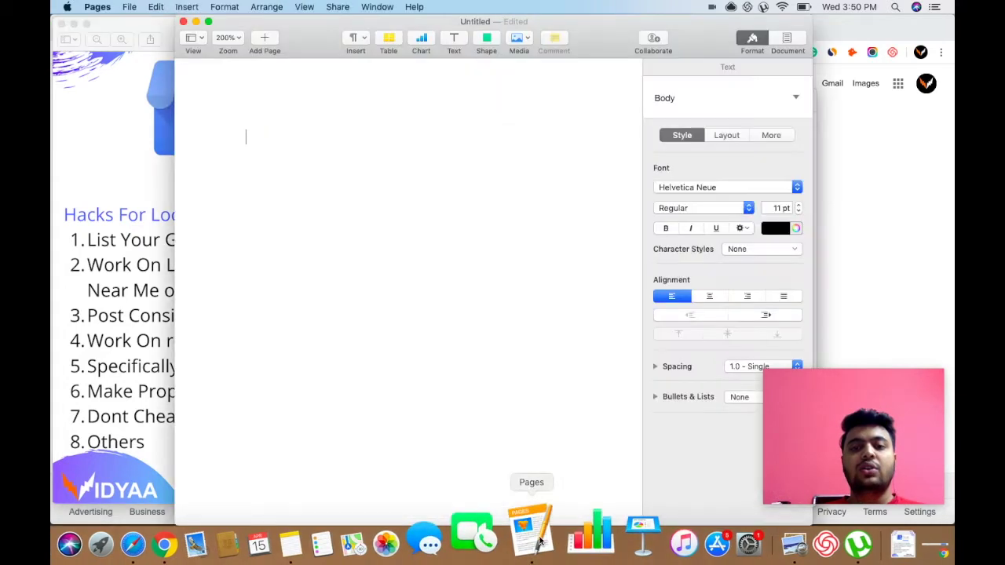
type("1.")
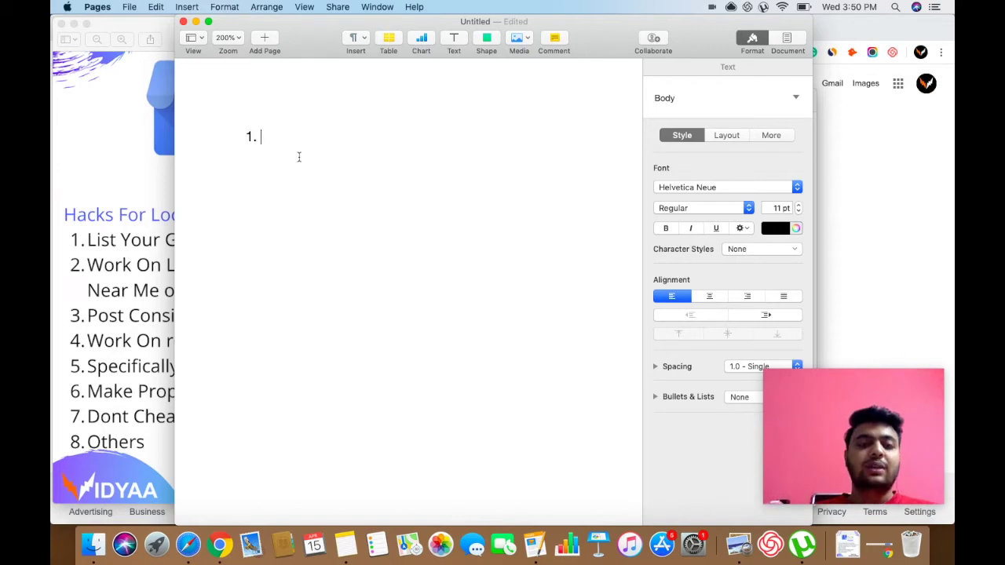
type("Let sa")
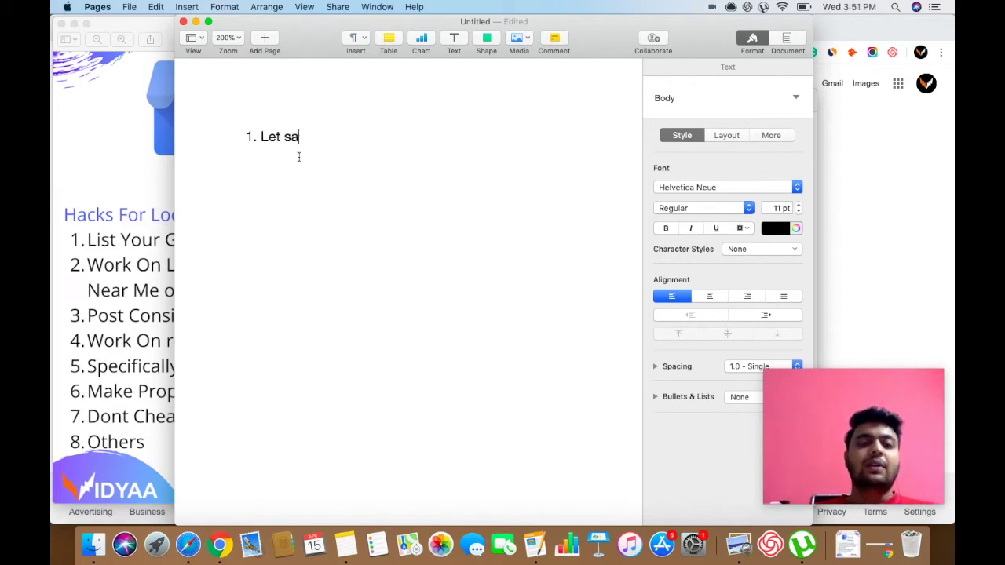
type("y business kolkata")
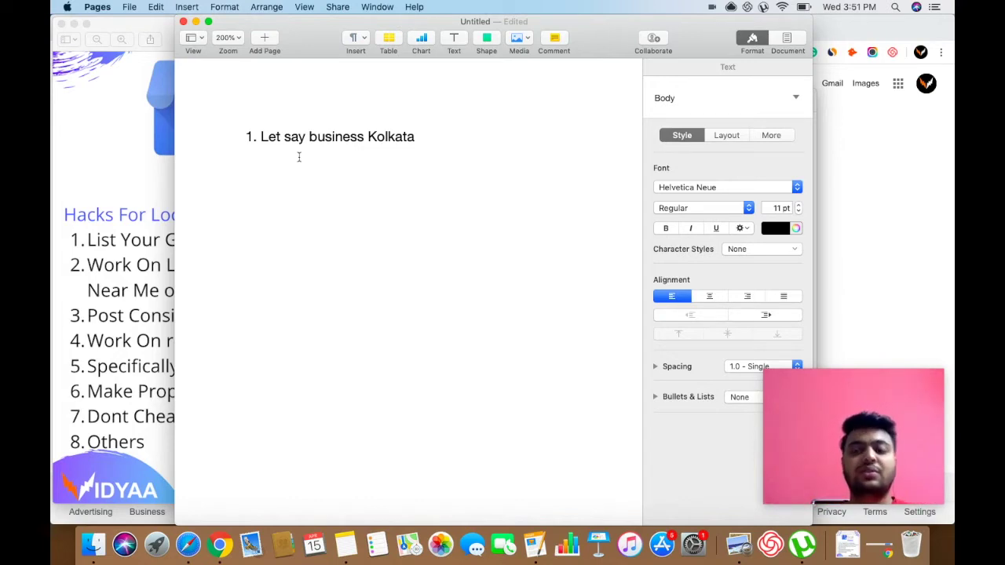
key("Return")
type("tollygunge me")
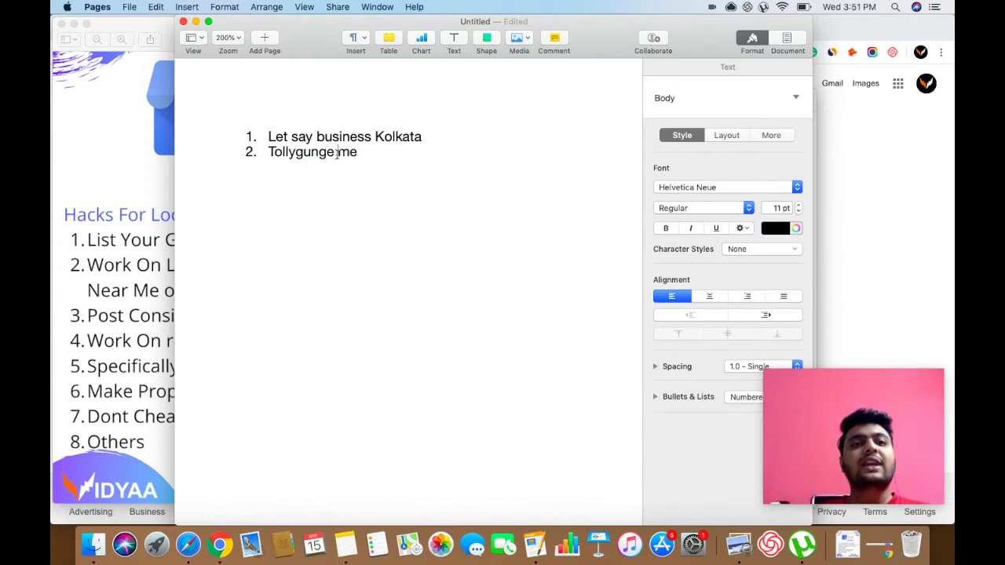
left_click_drag(337, 154, 270, 155)
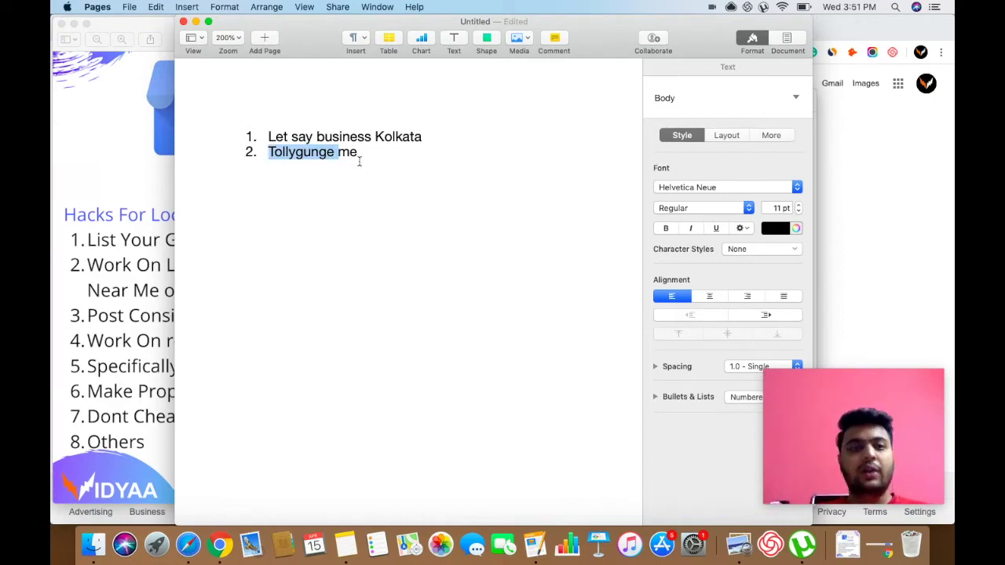
left_click_drag(360, 155, 282, 150)
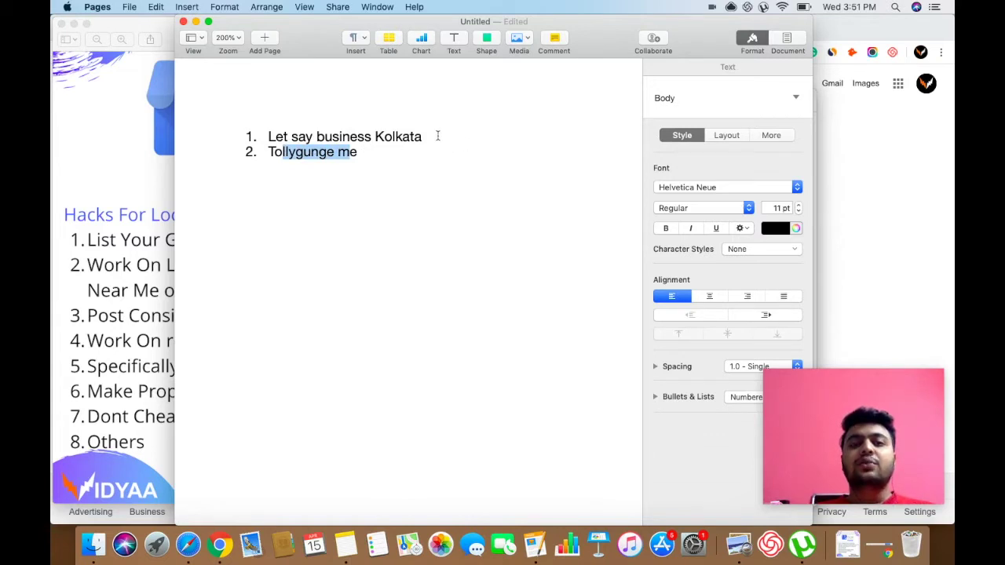
Add a third list item reading ". Best restaurant in Kolkata" below "Tollygunge me"
left_click(361, 152)
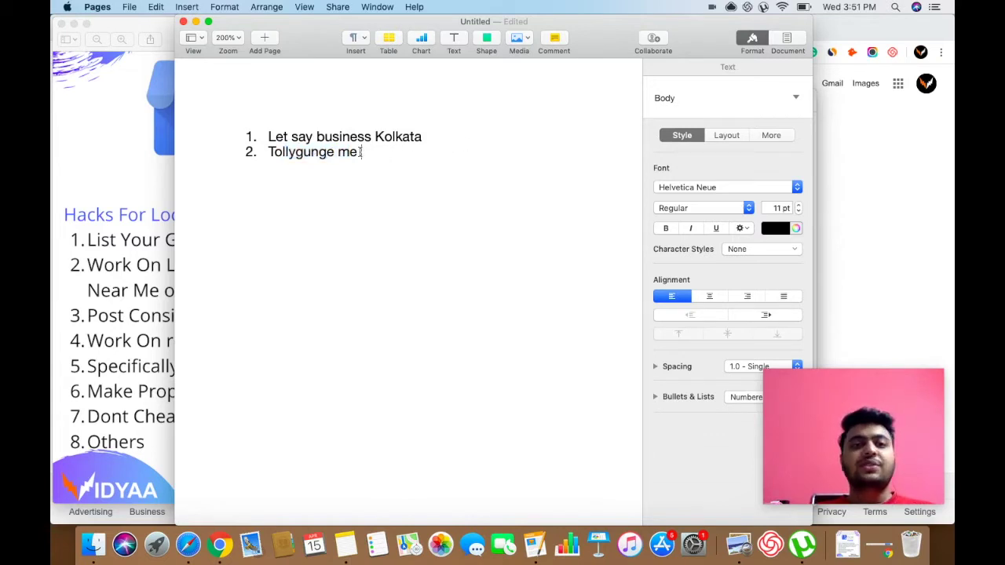
key("Return")
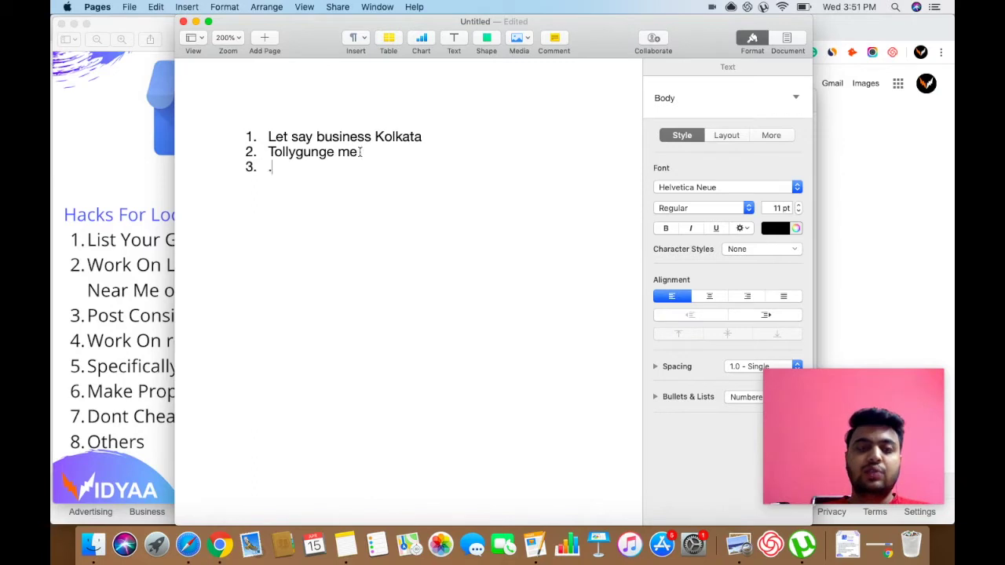
type(". B")
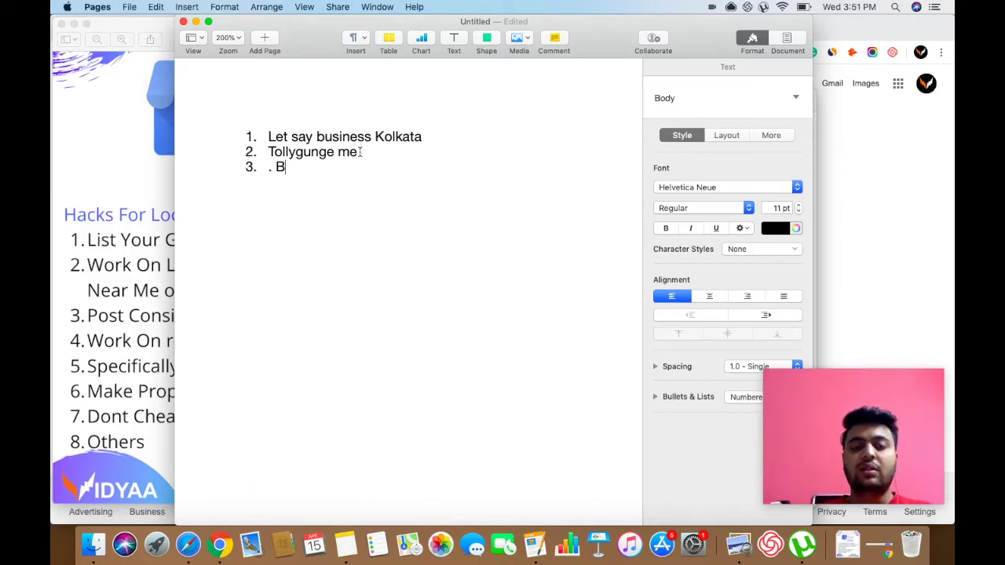
type("est ret")
key("BackSpace")
type("stuarant ")
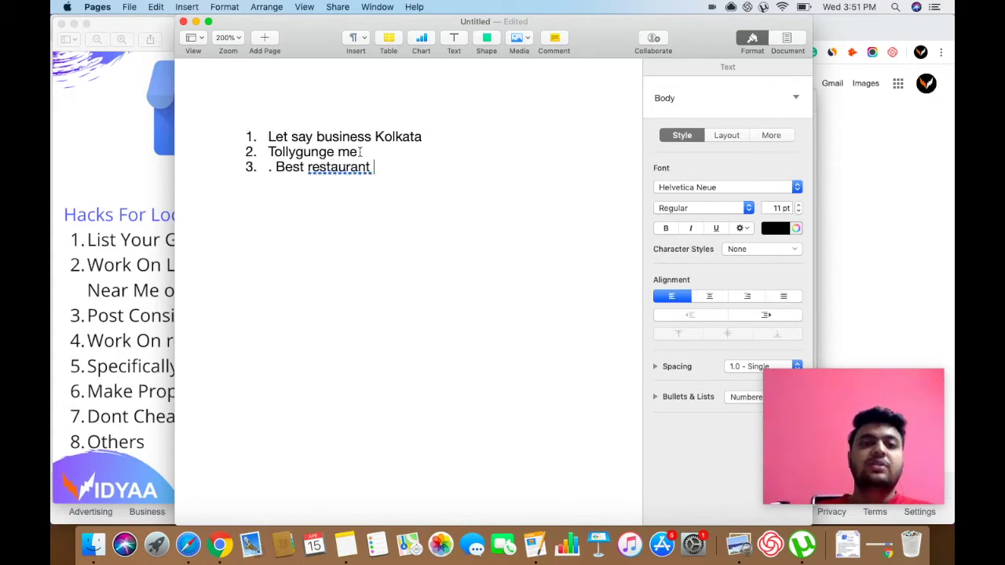
type("in Kolkata")
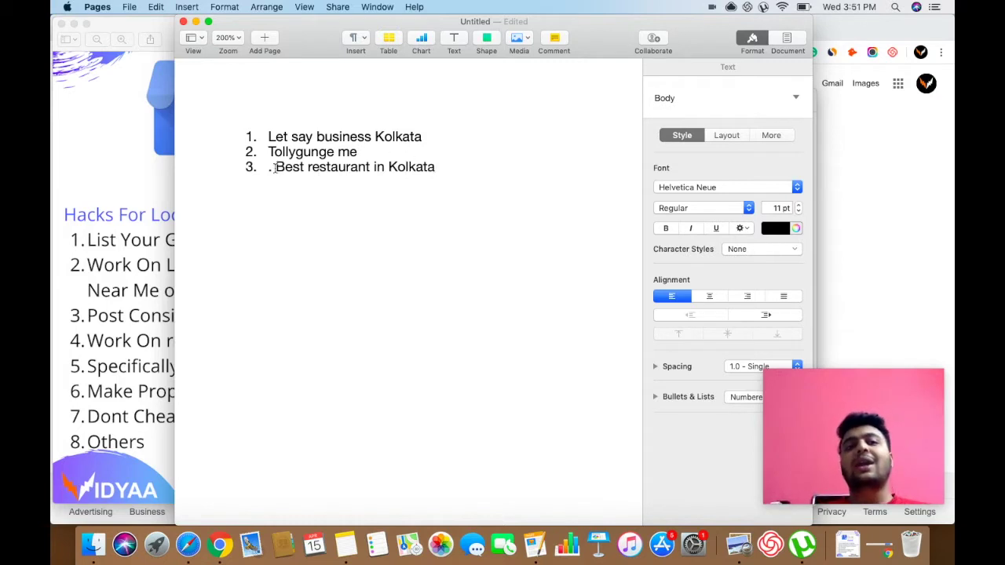
mouse_move(268, 166)
left_mouse_down()
mouse_move(442, 164)
mouse_move(274, 167)
left_mouse_up()
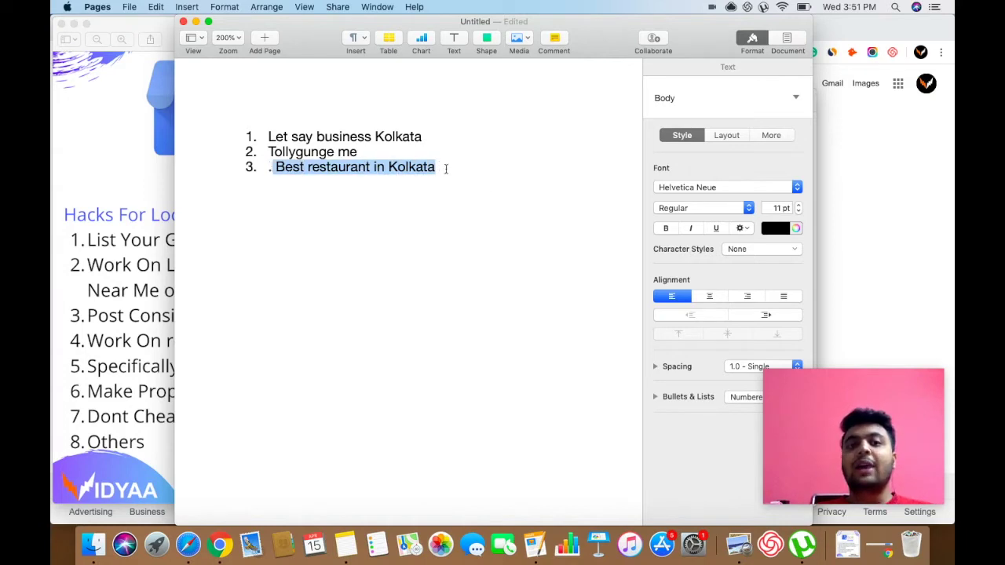
left_click(444, 167)
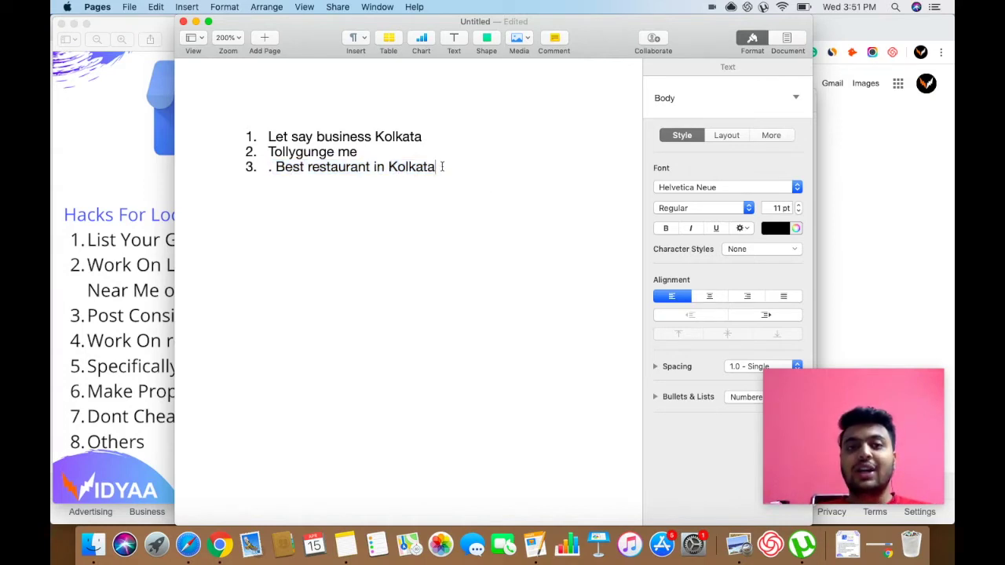
left_click_drag(444, 166, 276, 166)
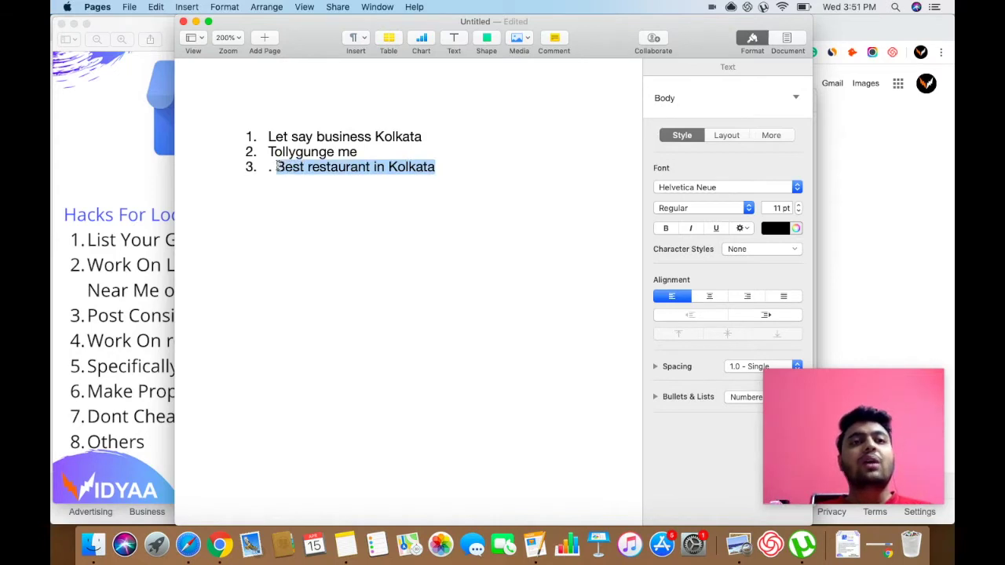
End the third list item with a period and add a fourth item reading "Best Restaurant In Tollygange"
left_click(443, 168)
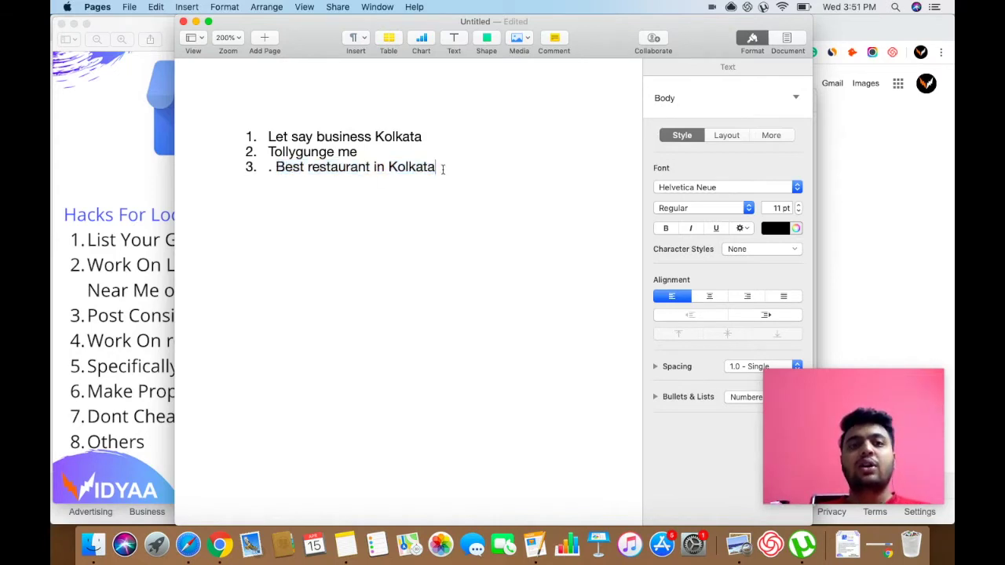
type(".")
key("Return")
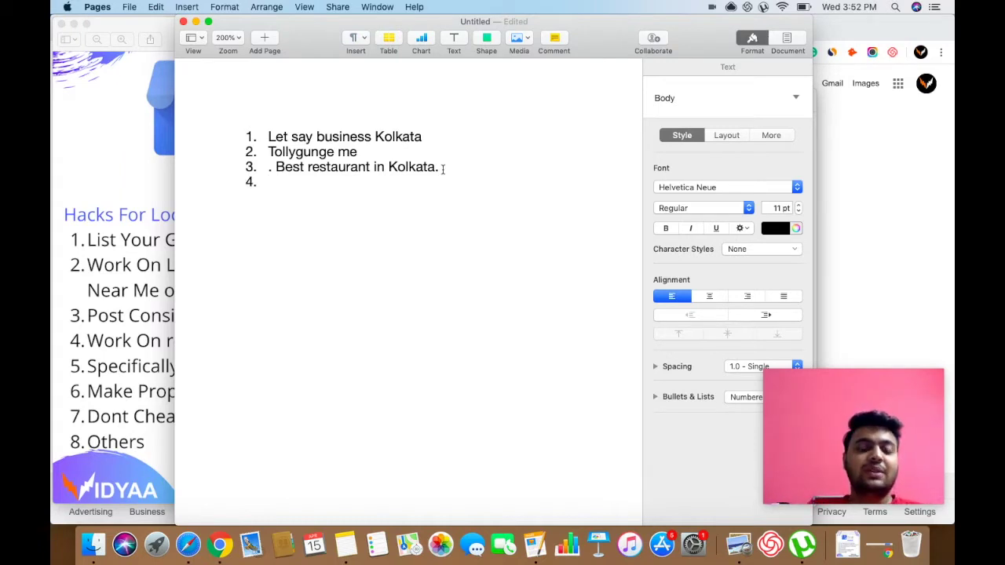
type("Best R")
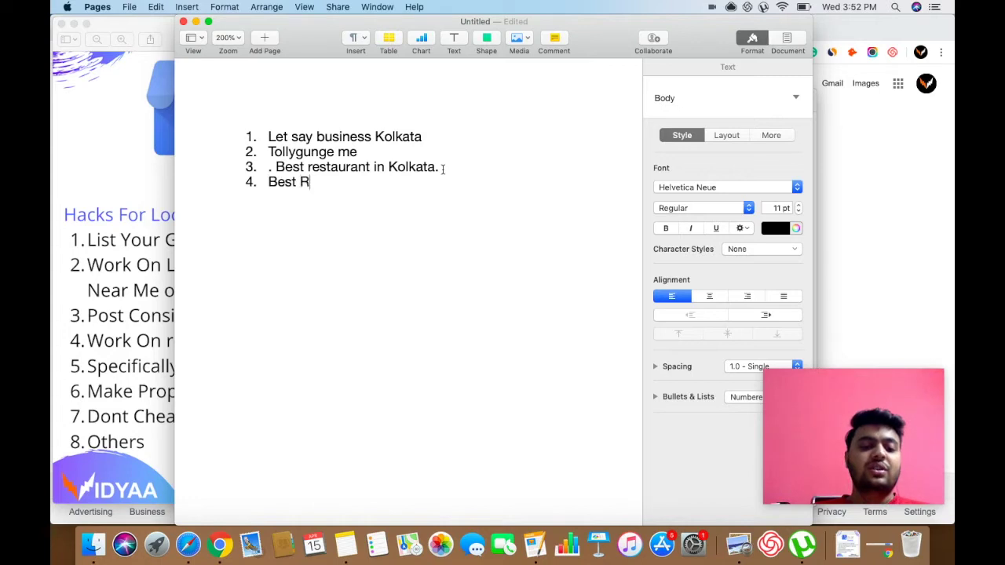
type("estuaran")
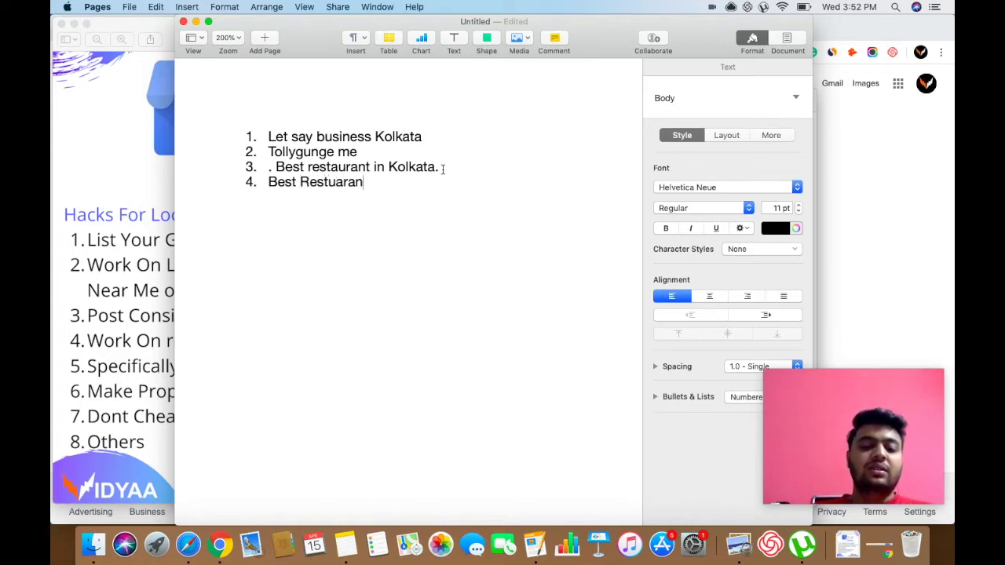
key("BackSpace")
key("BackSpace")
key("BackSpace")
key("BackSpace")
key("BackSpace")
type("aurant In ")
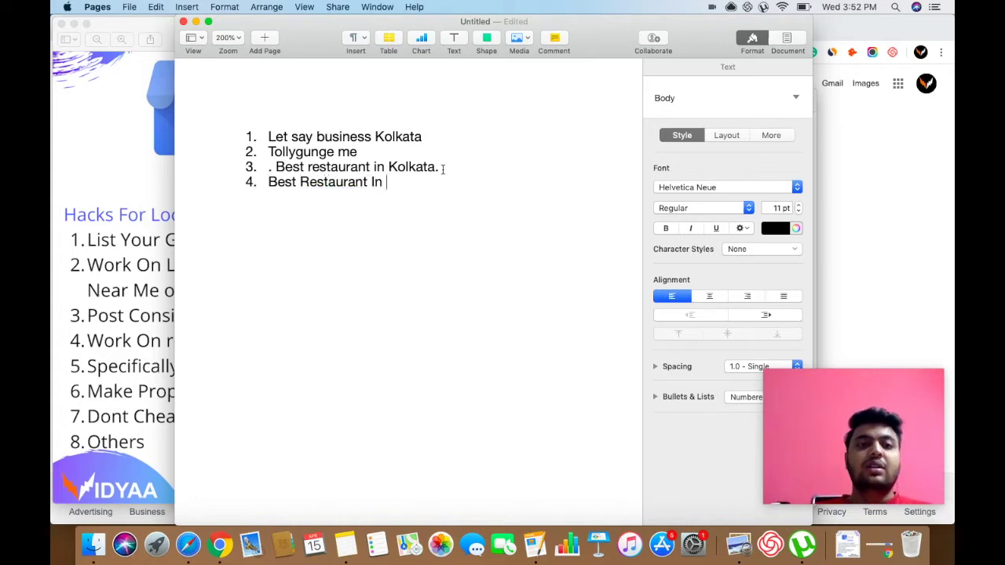
type("Tolly")
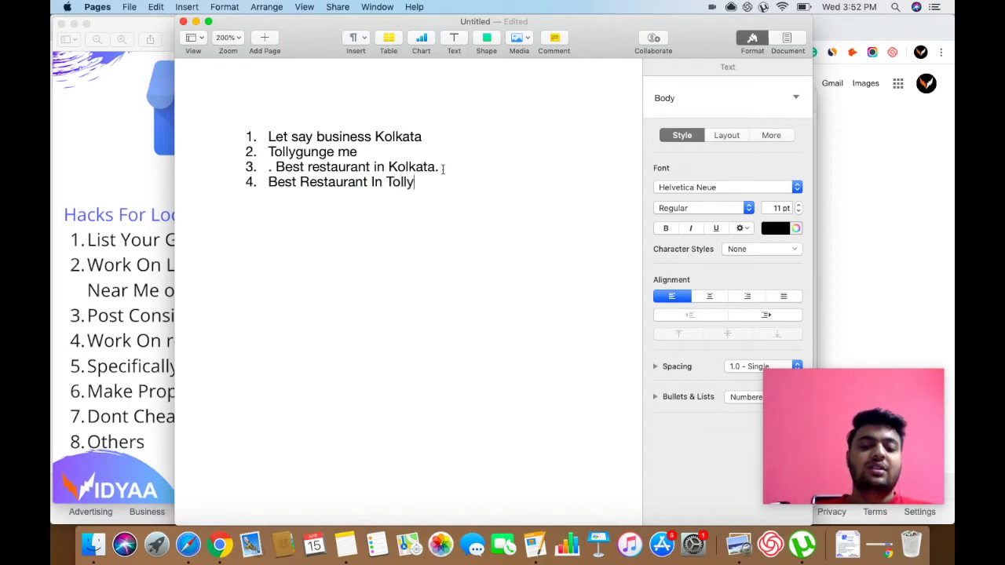
type("gange")
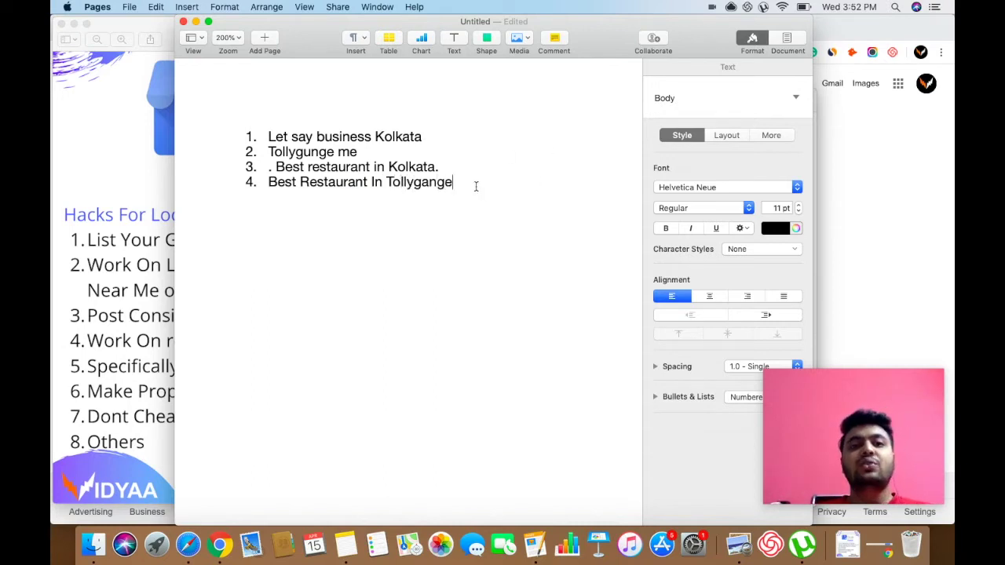
left_click_drag(447, 183, 384, 183)
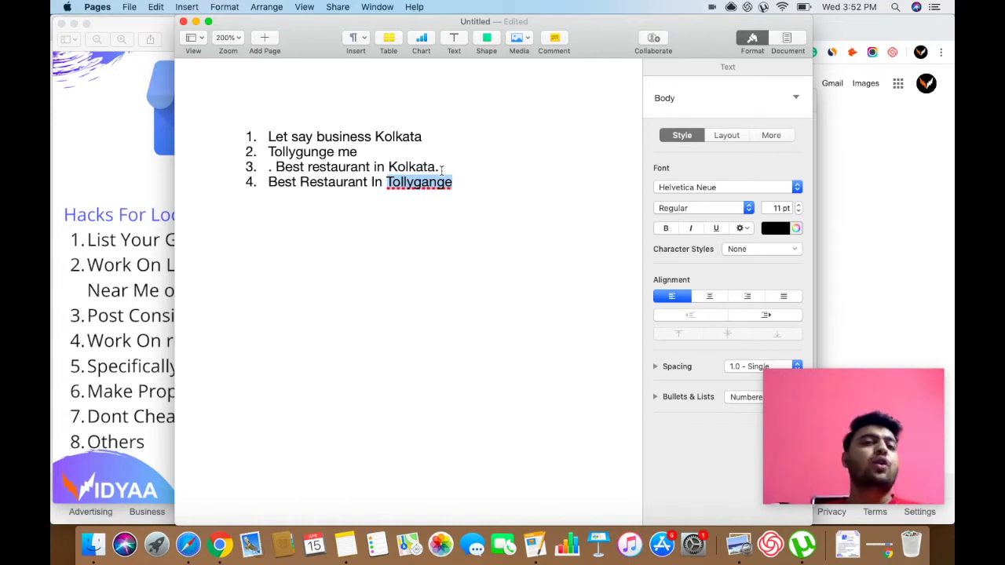
left_click(467, 187)
left_click_drag(467, 187, 383, 184)
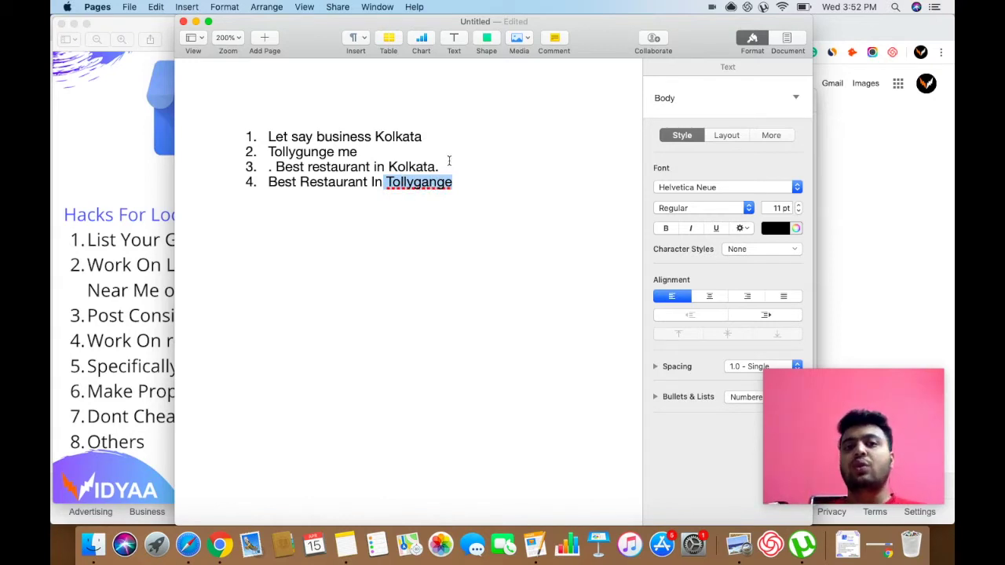
Append "slat lake" to the end of the fourth list item
left_click(413, 253)
type("slat lake")
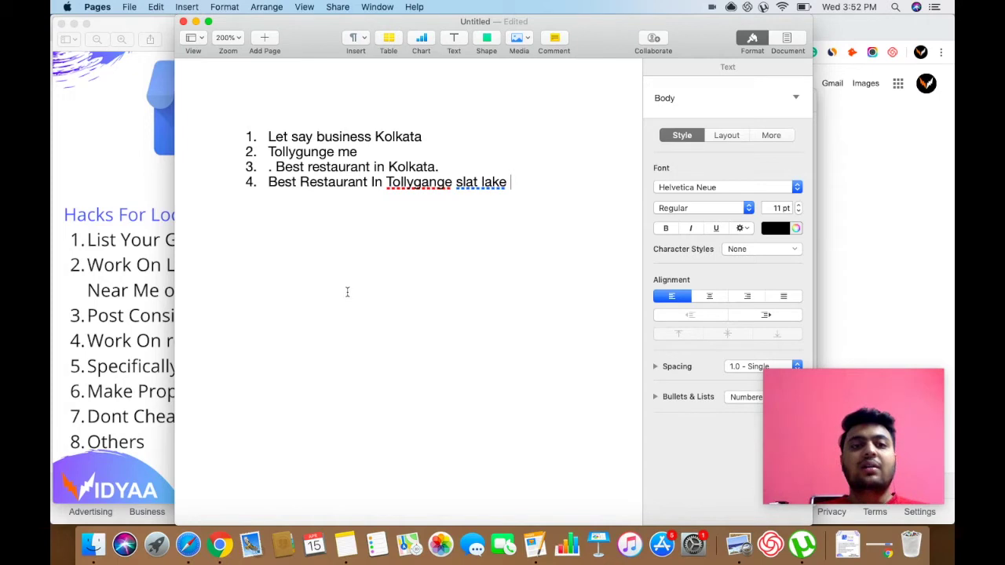
left_click(456, 183, "shift")
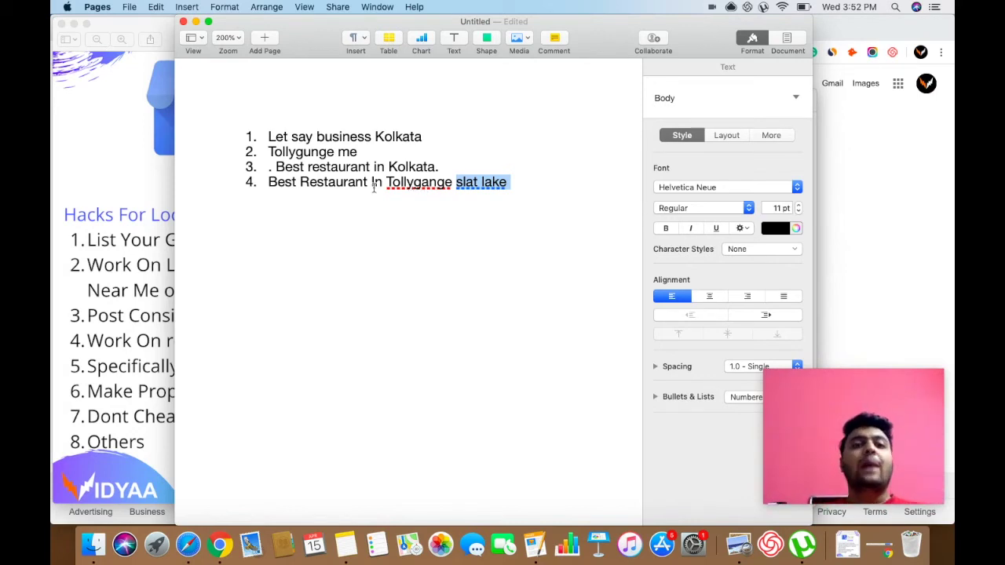
mouse_move(270, 181)
left_mouse_down()
mouse_move(457, 186)
mouse_move(274, 187)
left_mouse_up()
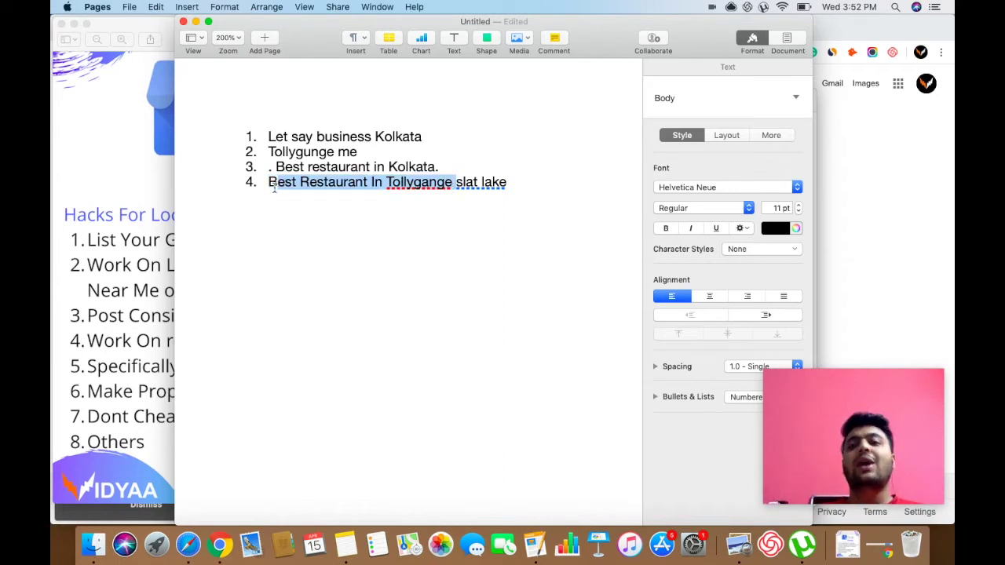
Add a fifth list item reading "Tollygange Resturant" below "Best Restaurant In Tollygange slat lake"
left_click(284, 219)
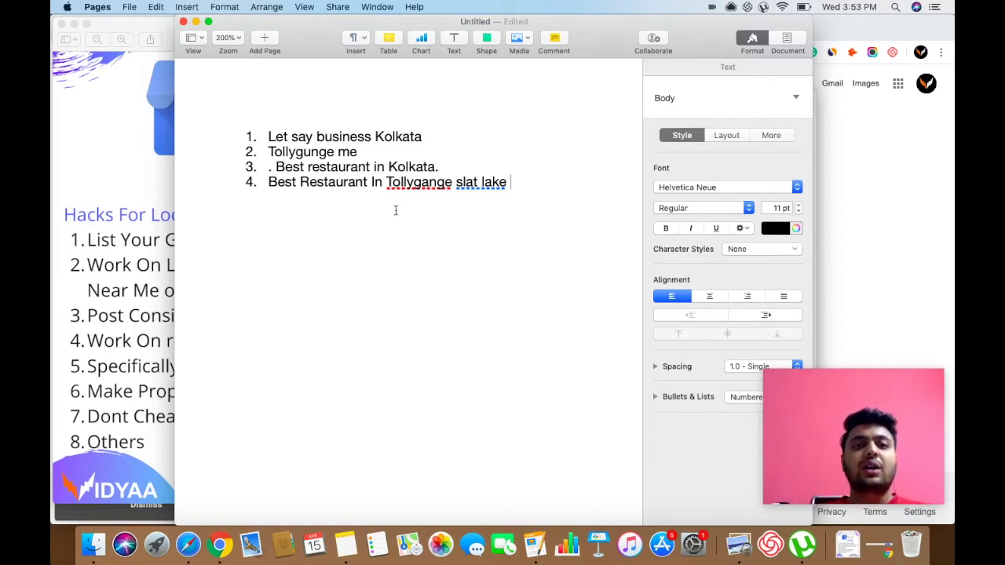
key("Return")
type("To")
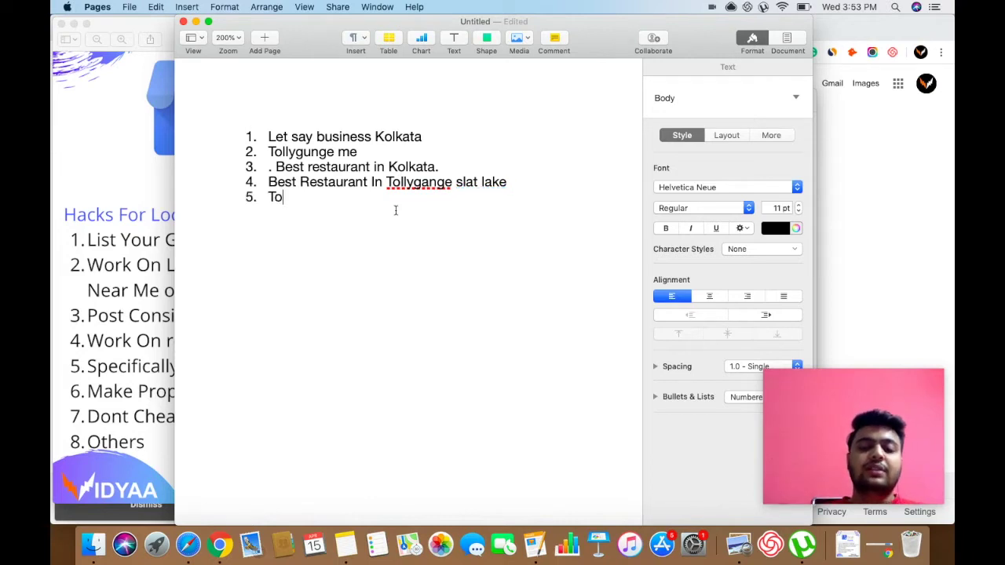
type("llygange ")
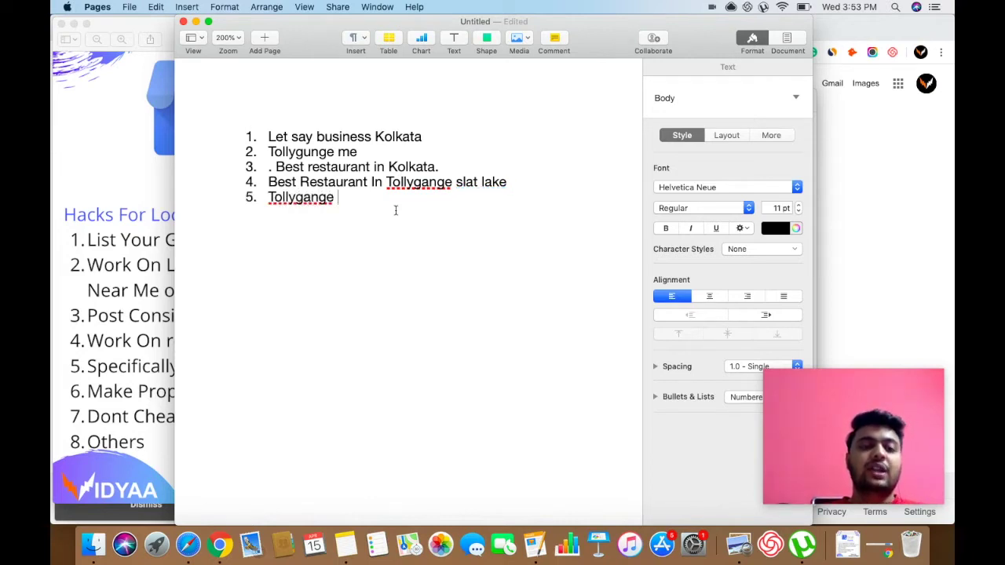
type("Restura")
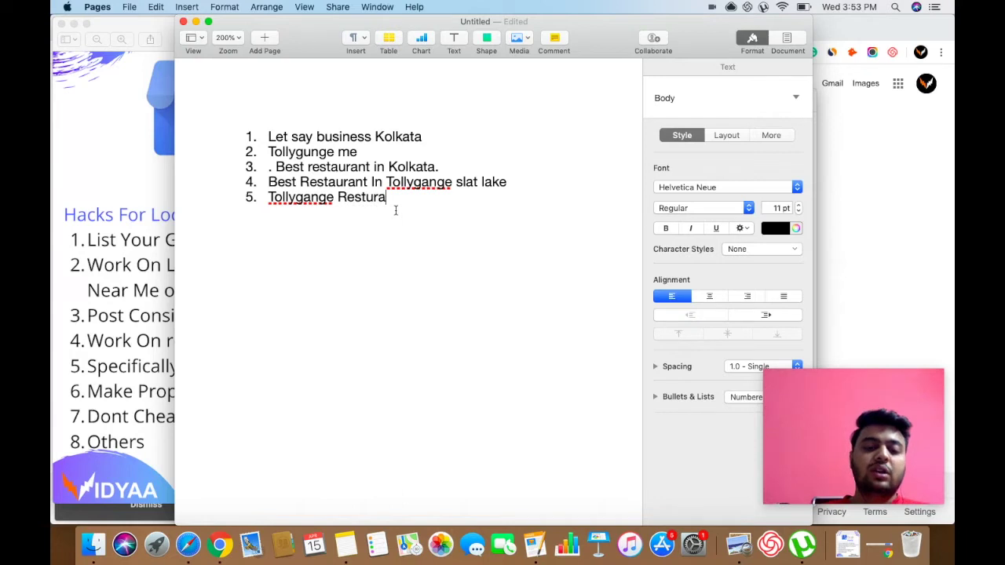
type("nt")
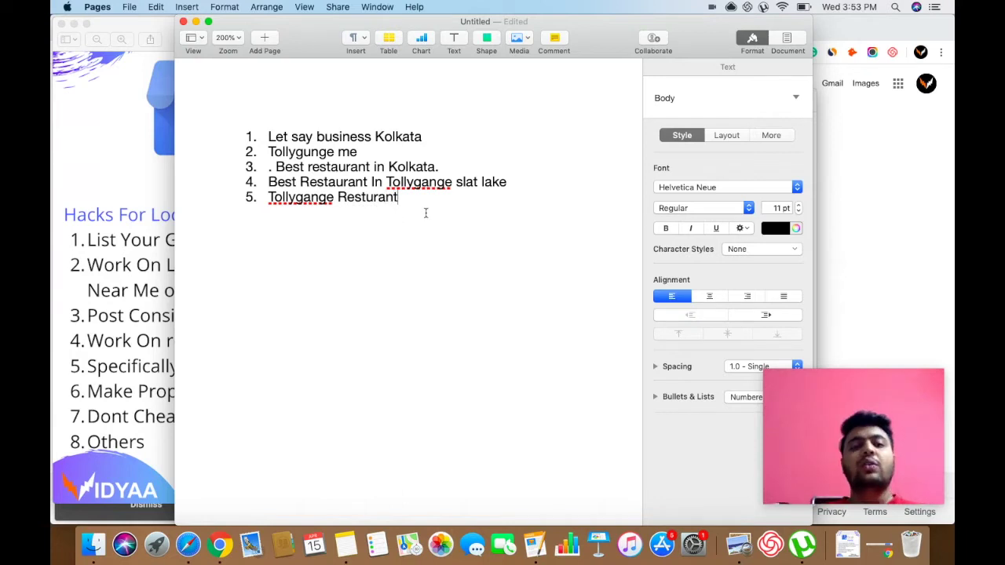
left_click_drag(266, 197, 373, 207)
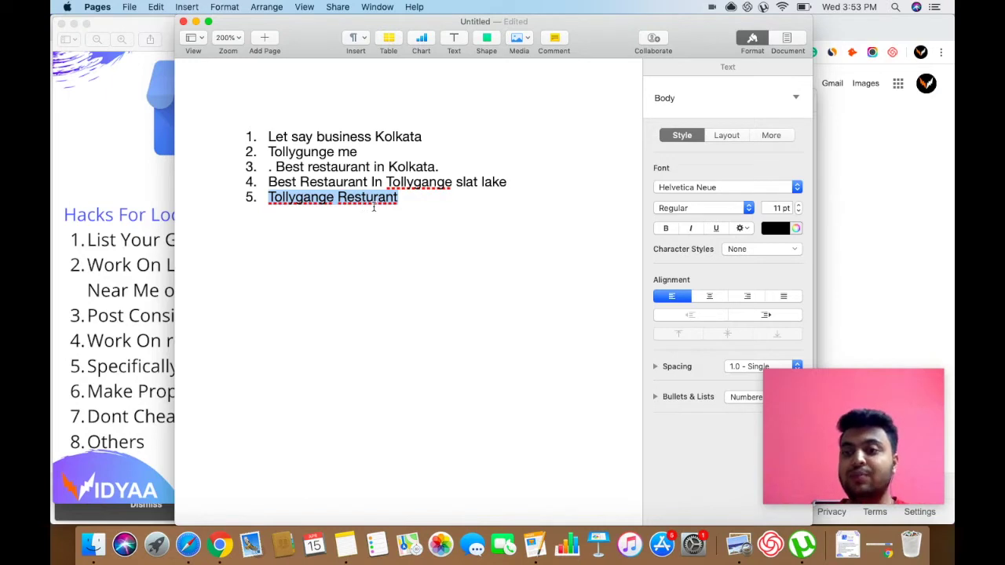
left_click_drag(437, 183, 269, 187)
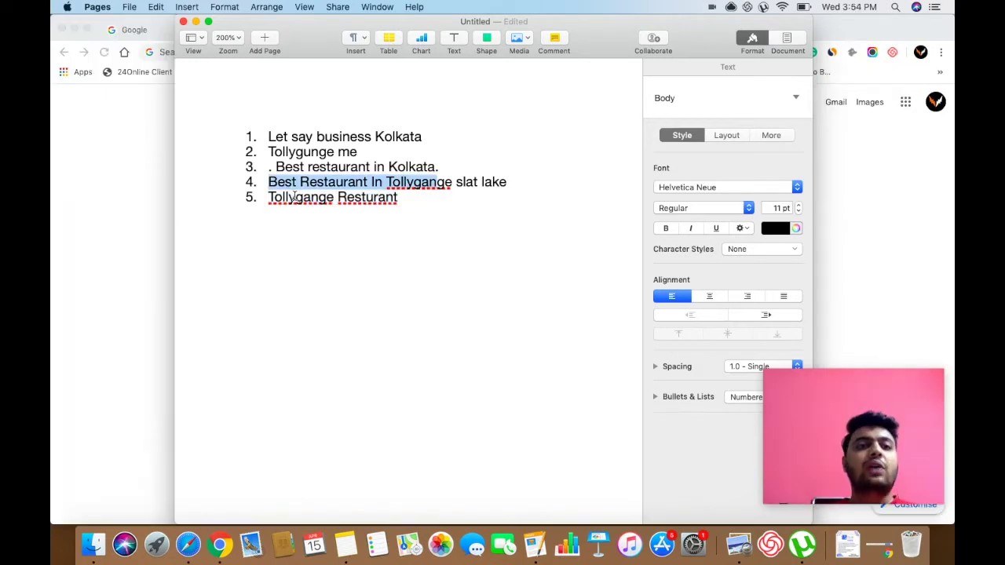
left_click(269, 187)
left_click_drag(269, 183, 454, 182)
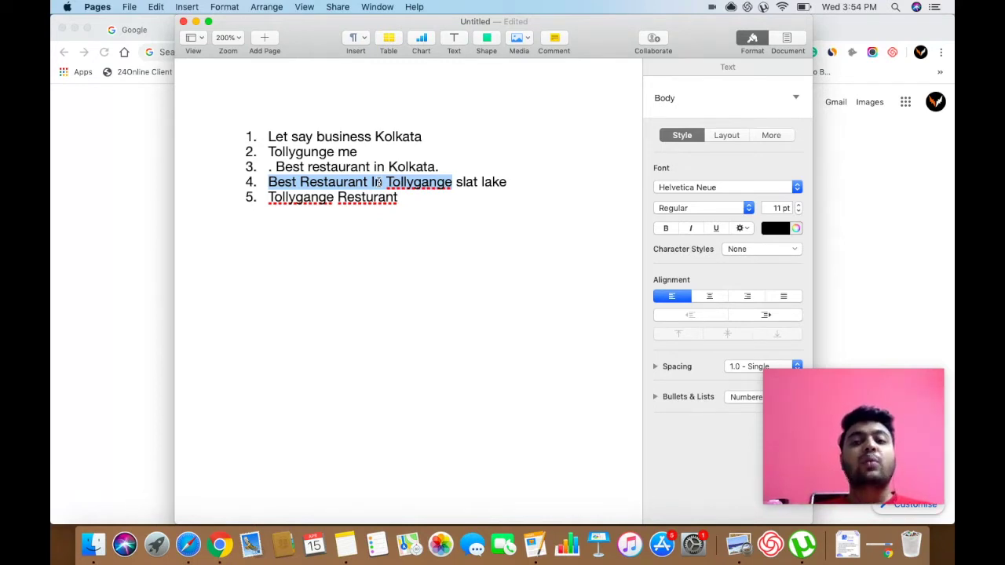
left_click_drag(404, 204, 268, 201)
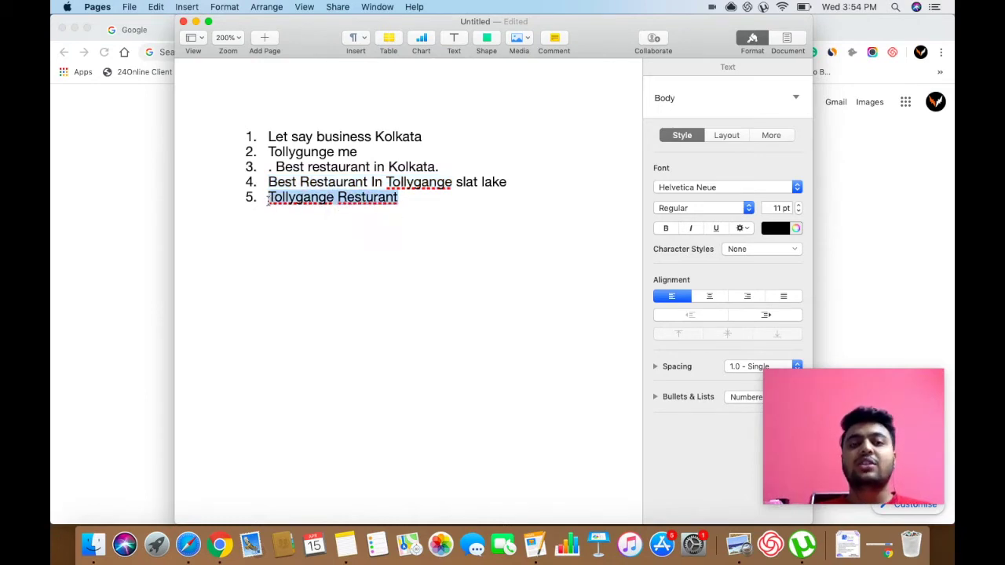
left_click(408, 196)
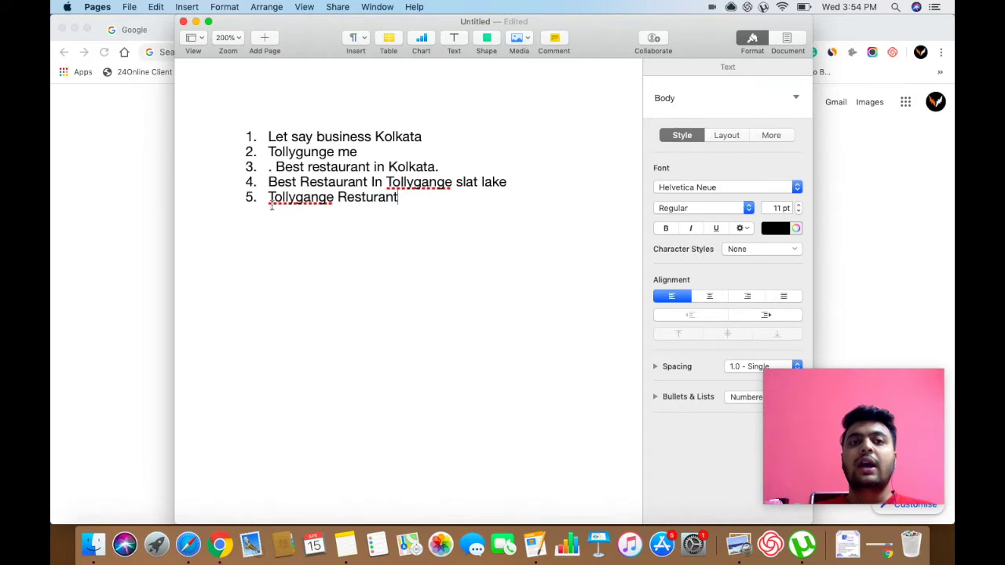
Append "1." to the end of the fifth list item
left_click_drag(272, 206, 270, 205)
left_click(265, 240)
type("1.")
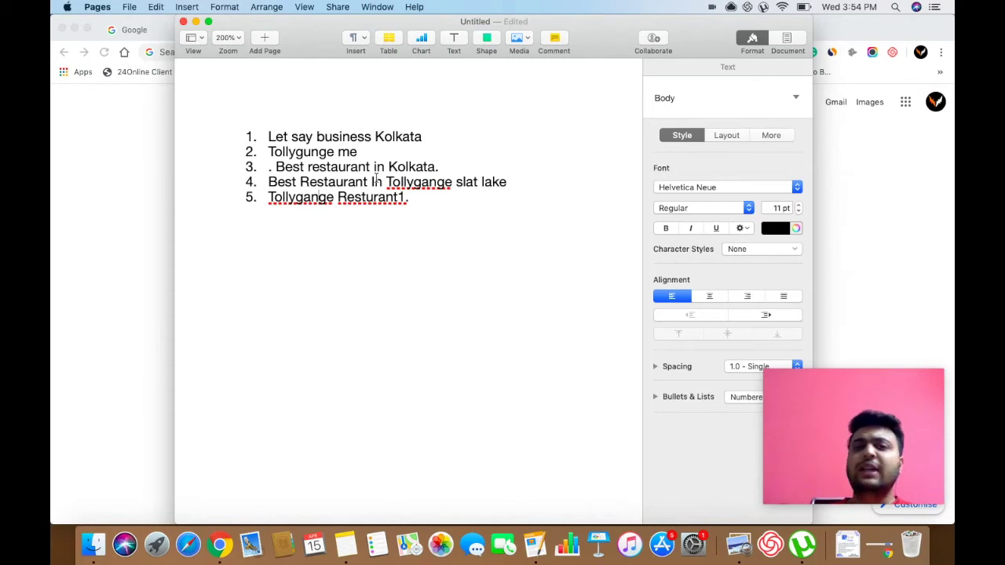
End the numbered list after the fifth item and add an unnumbered line reading "Chain of restaurant Kolkata"
mouse_move(276, 166)
left_mouse_down()
mouse_move(443, 167)
mouse_move(453, 182)
mouse_move(265, 181)
left_mouse_up()
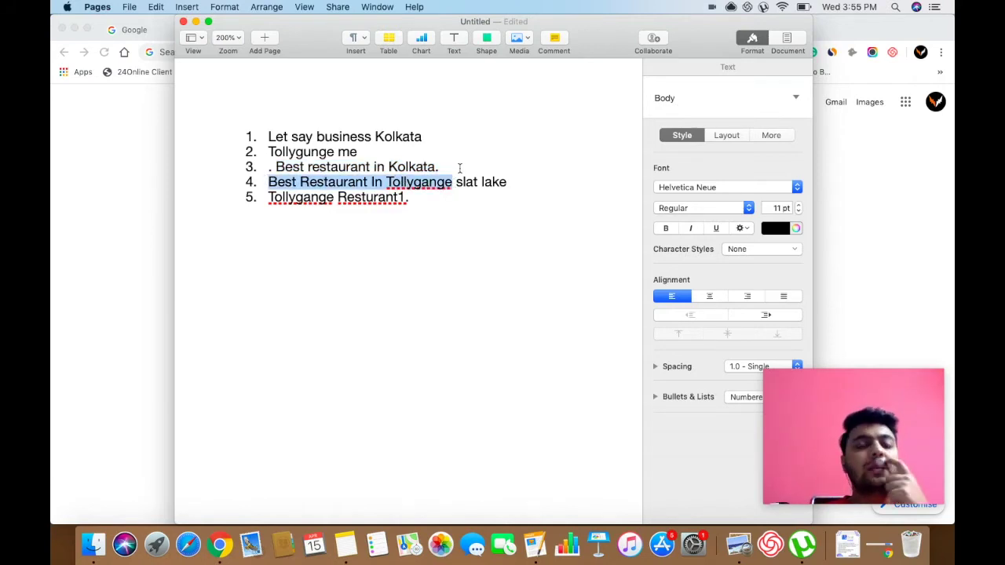
left_click_drag(454, 183, 269, 182)
left_click(344, 289)
key("Return")
key("Return")
type("Chain of restaurant")
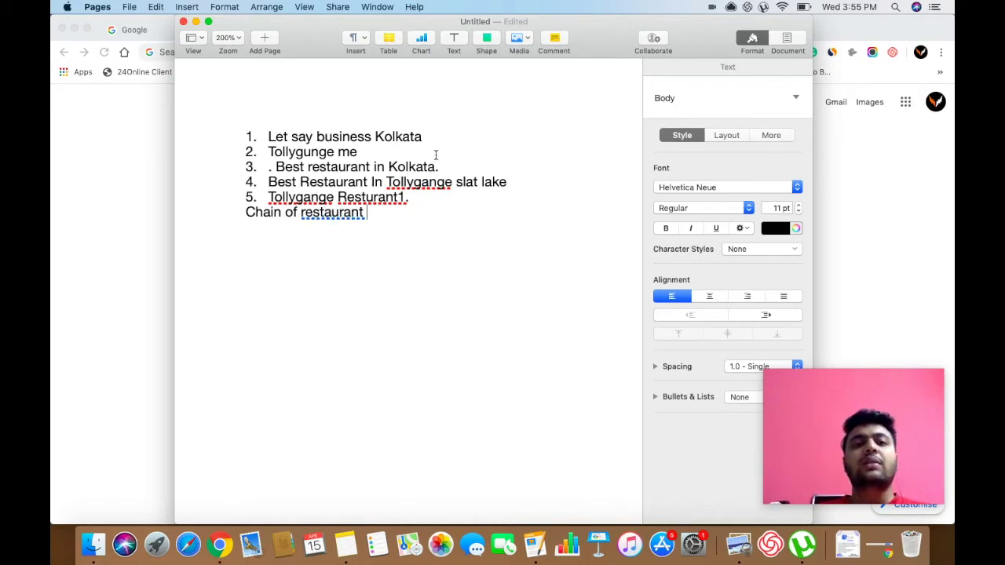
left_click_drag(438, 166, 276, 166)
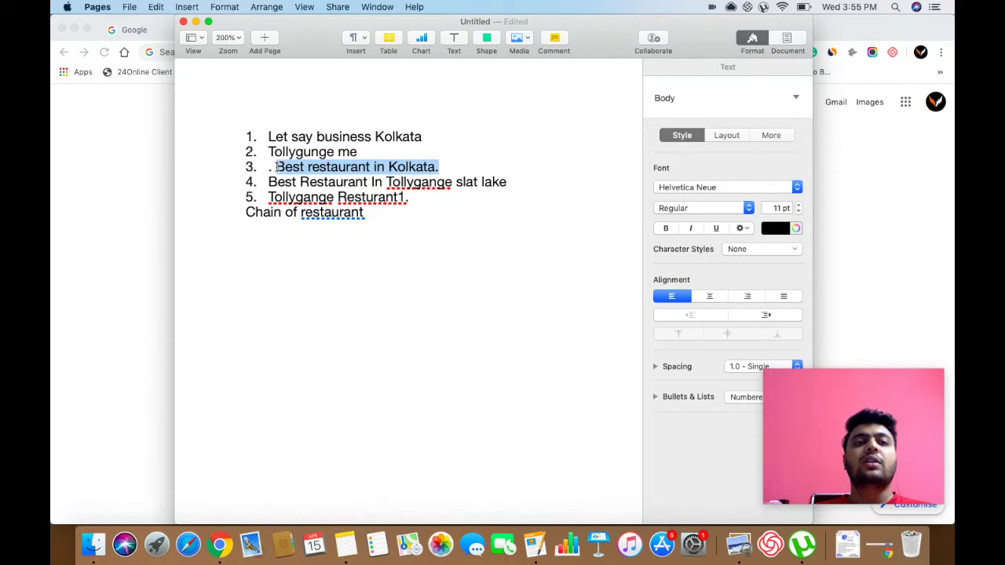
left_click(385, 212)
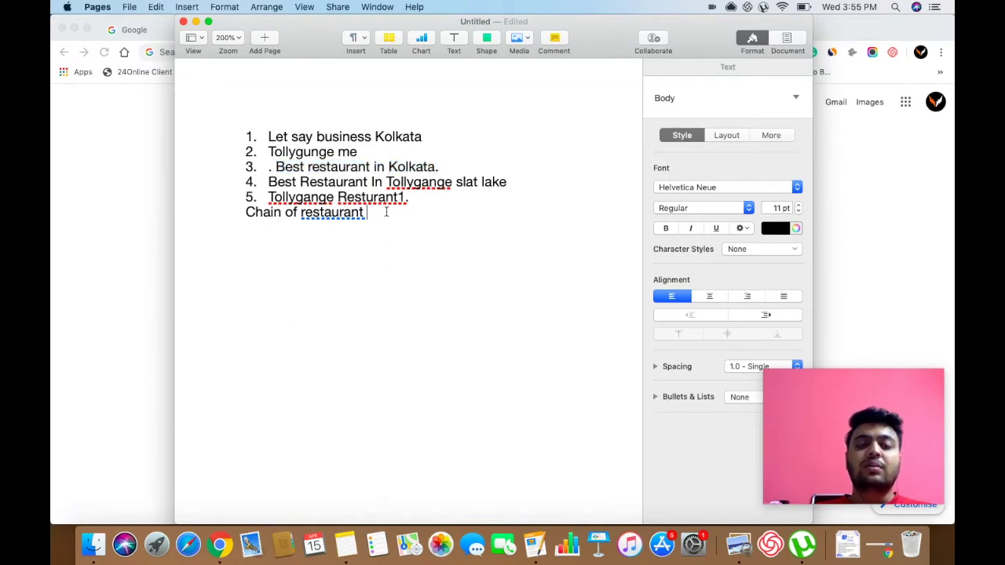
type("kolkata")
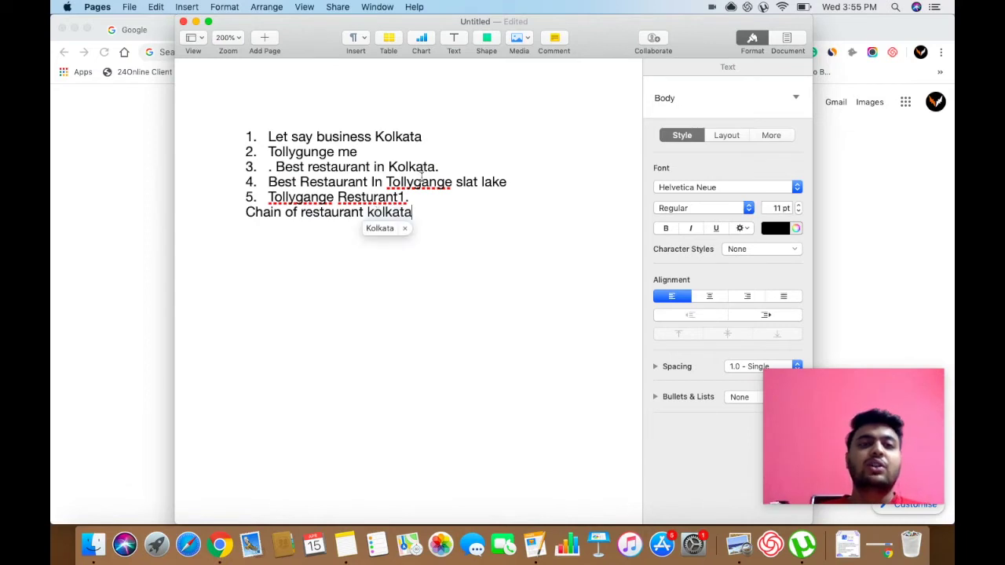
Leave a blank line below "Chain of restaurant Kolkata" and write "Tollyagnge slat lake best restaurant near me"
left_click_drag(441, 166, 274, 167)
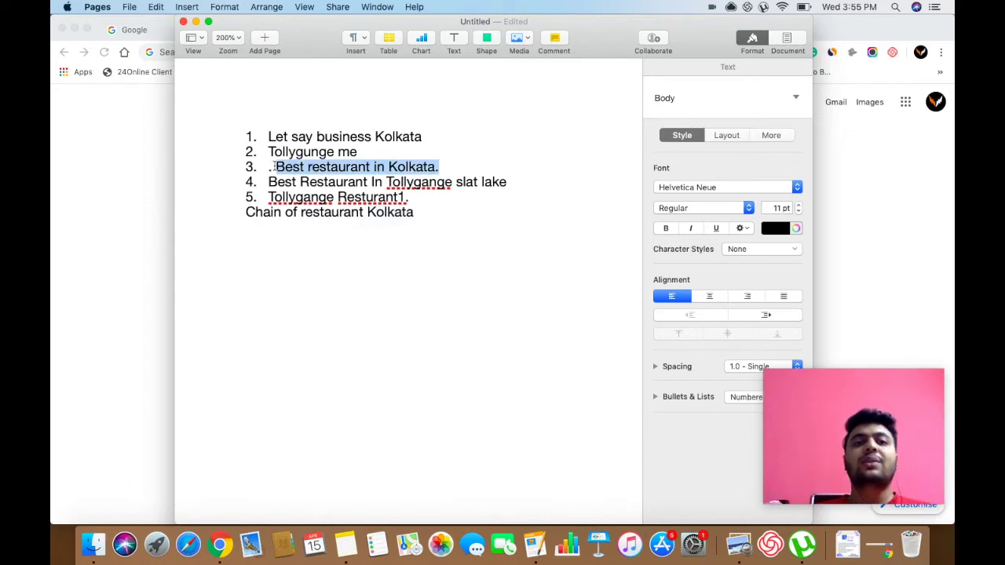
left_click(337, 267)
key("Return")
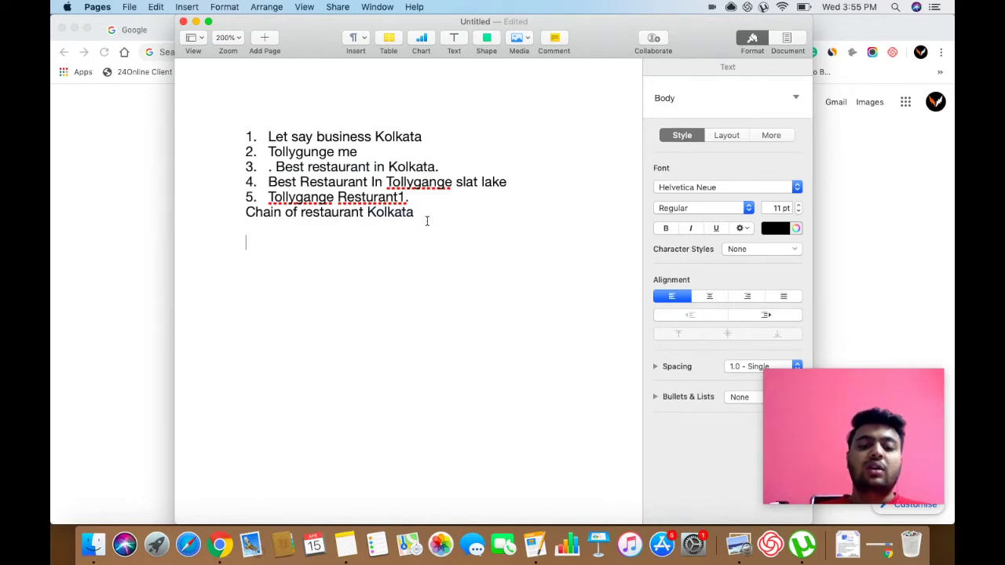
type("tollyagnge")
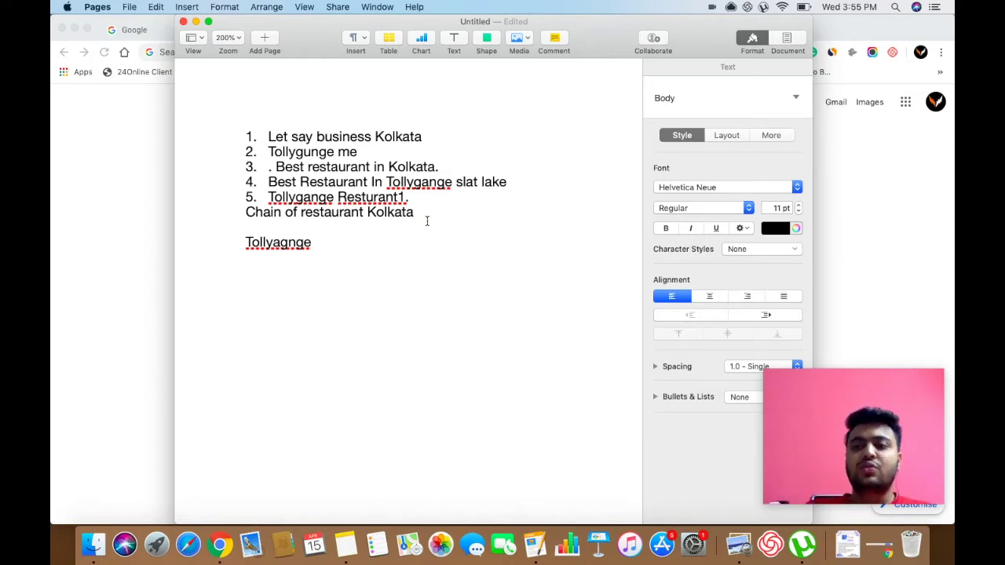
type("slat lake")
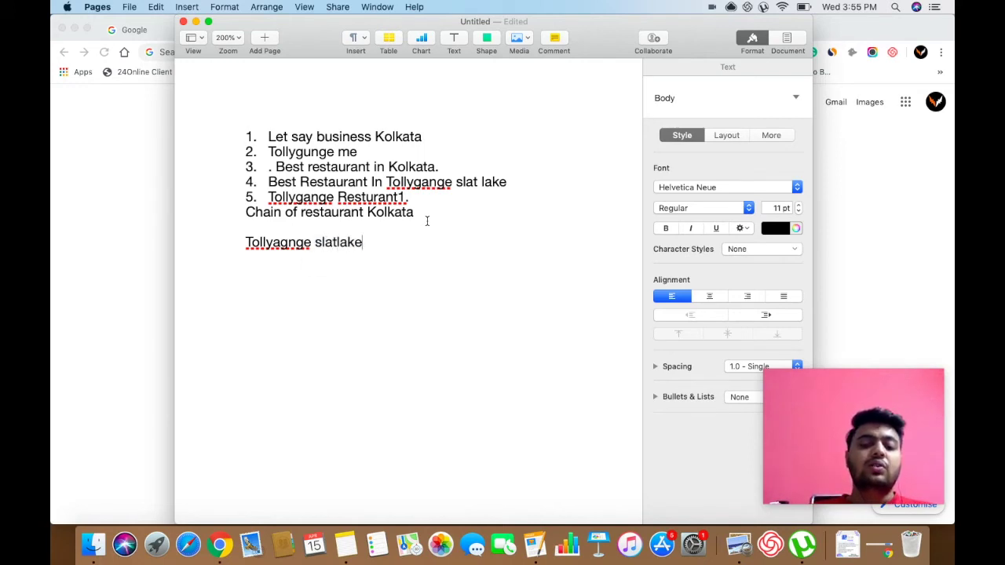
type(" bes")
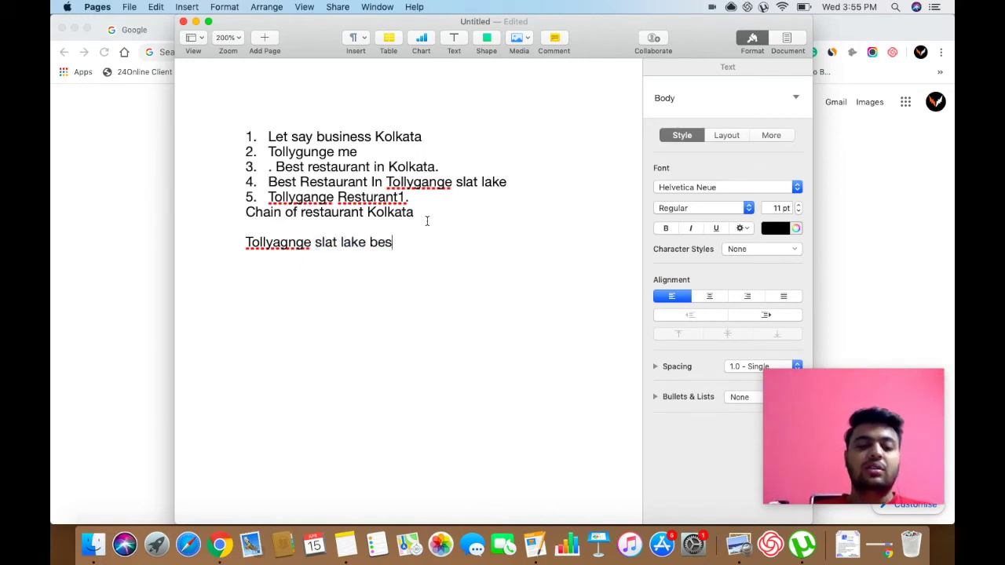
type("t restaurant nare")
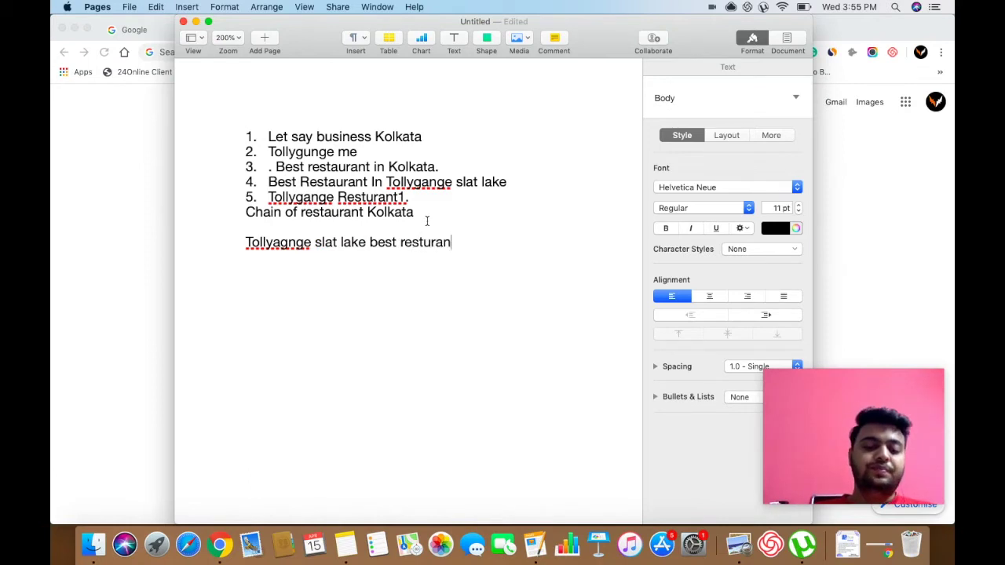
key("BackSpace")
key("BackSpace")
key("BackSpace")
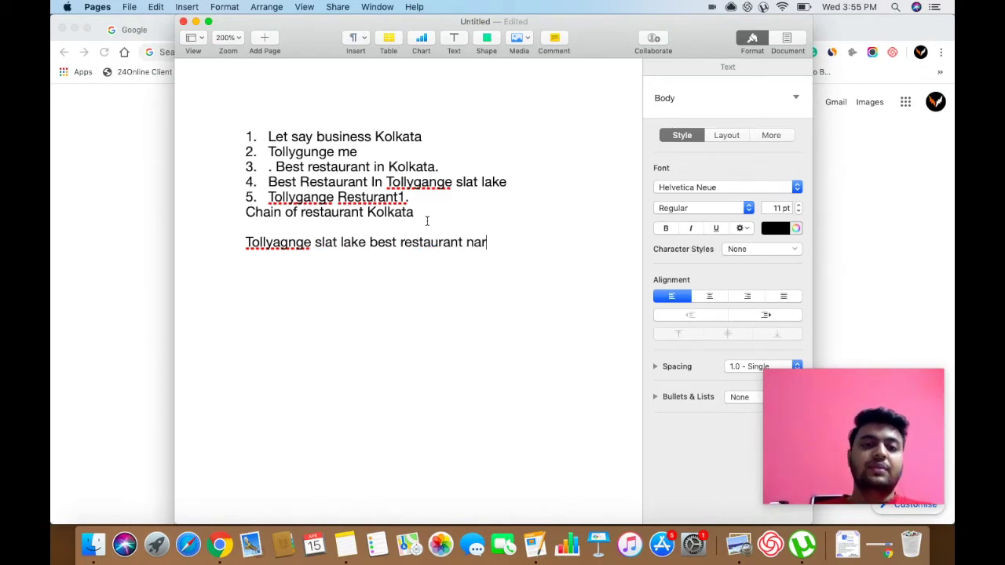
type("ear me")
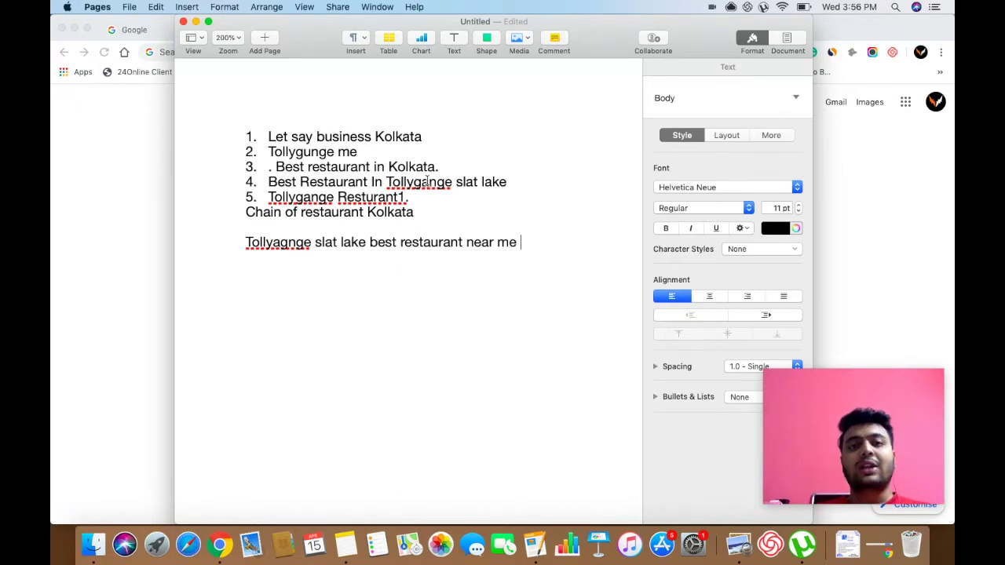
left_click(452, 172)
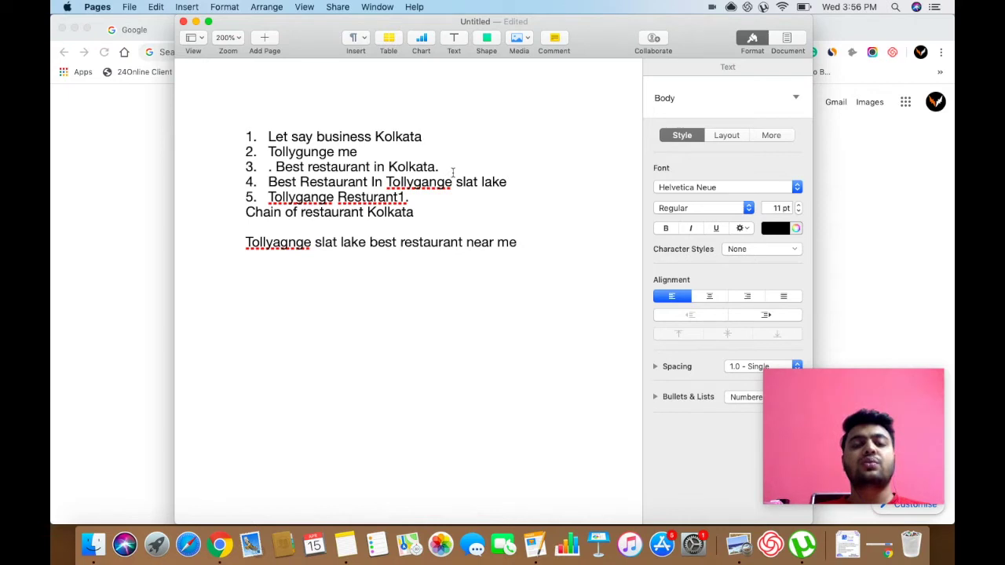
left_click_drag(452, 171, 273, 167)
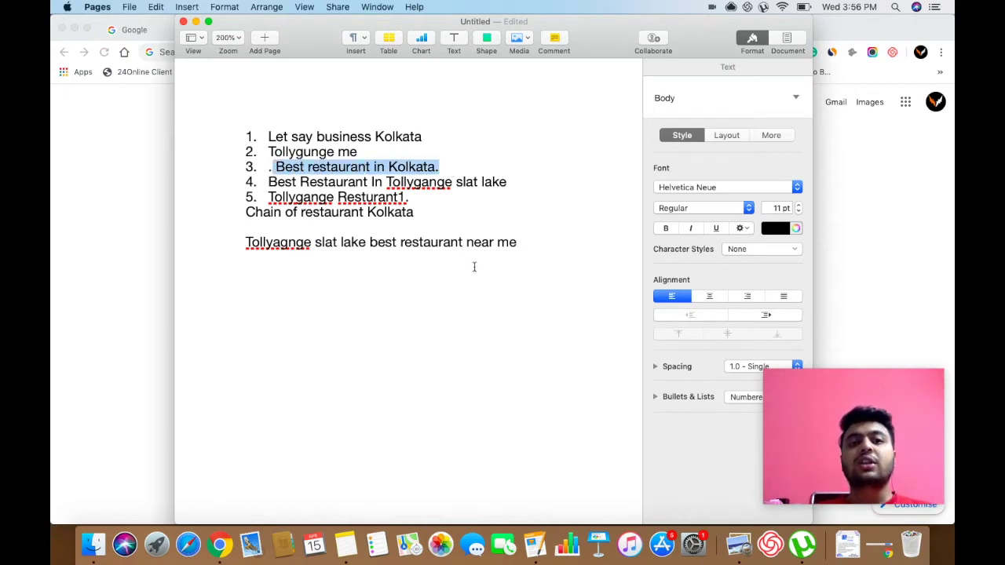
left_click(455, 225)
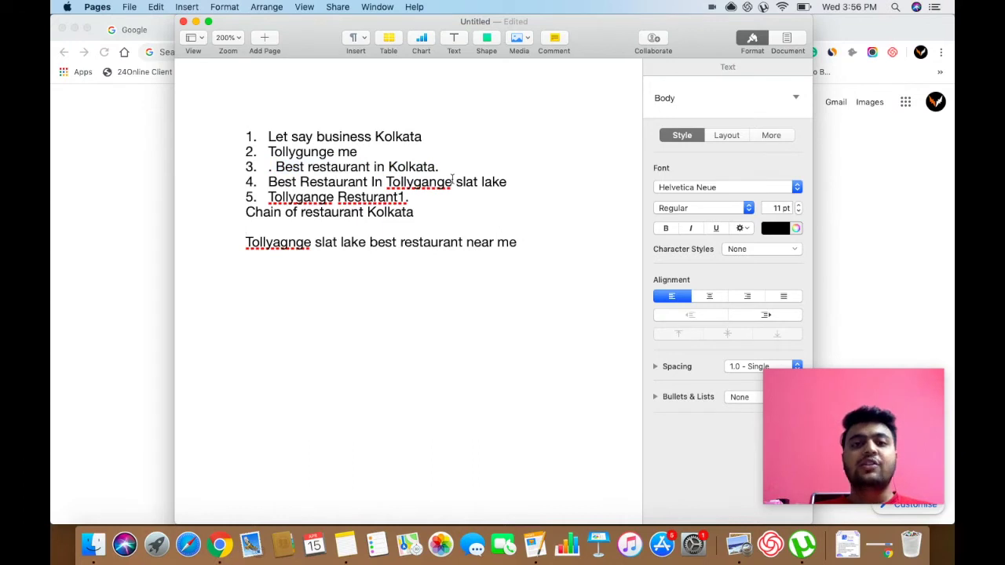
left_click_drag(453, 180, 267, 182)
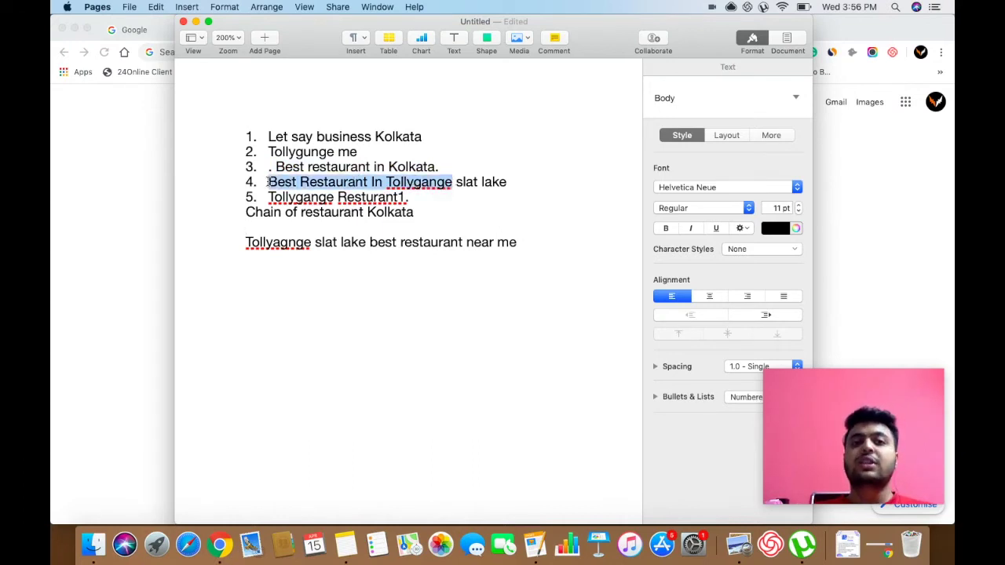
left_click(321, 295)
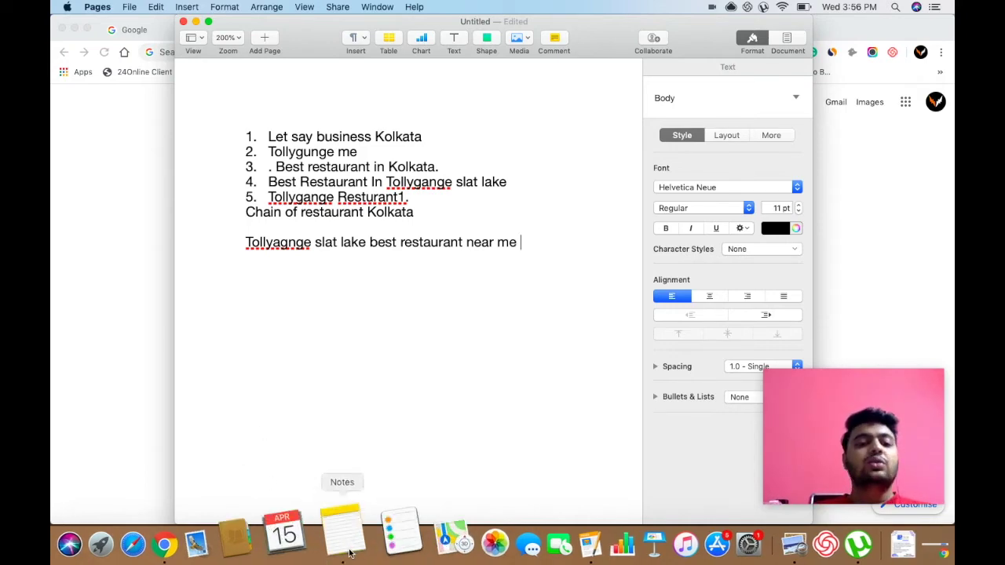
Switch to Course (3).png in Preview to review the local SEO hacks, and return to the Pages document
key("ctrl+Up")
left_click(198, 210)
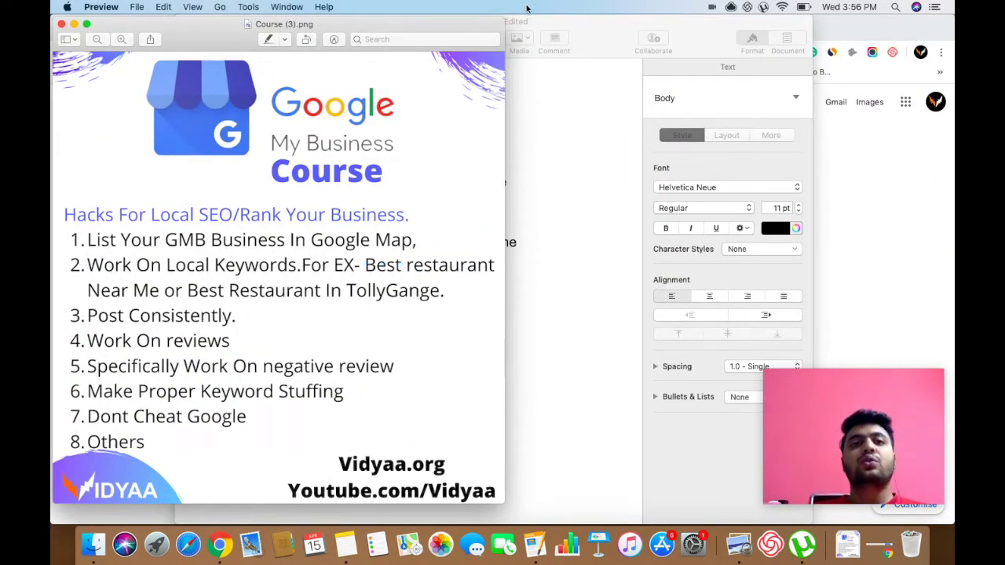
left_click(565, 95)
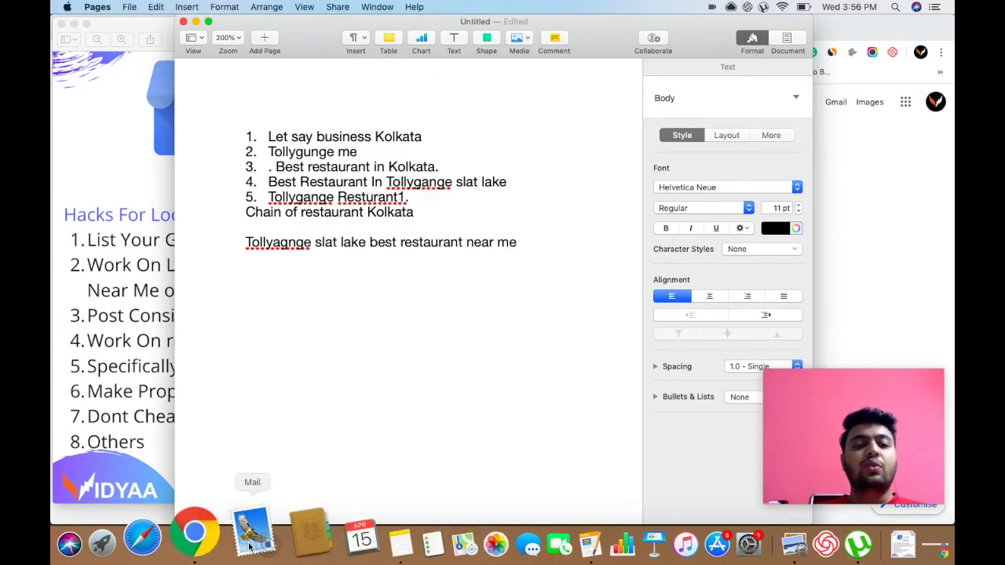
Switch to Chrome and open the Posts page of the MADHU HARDWARE listing in Google My Business
key("ctrl+Up")
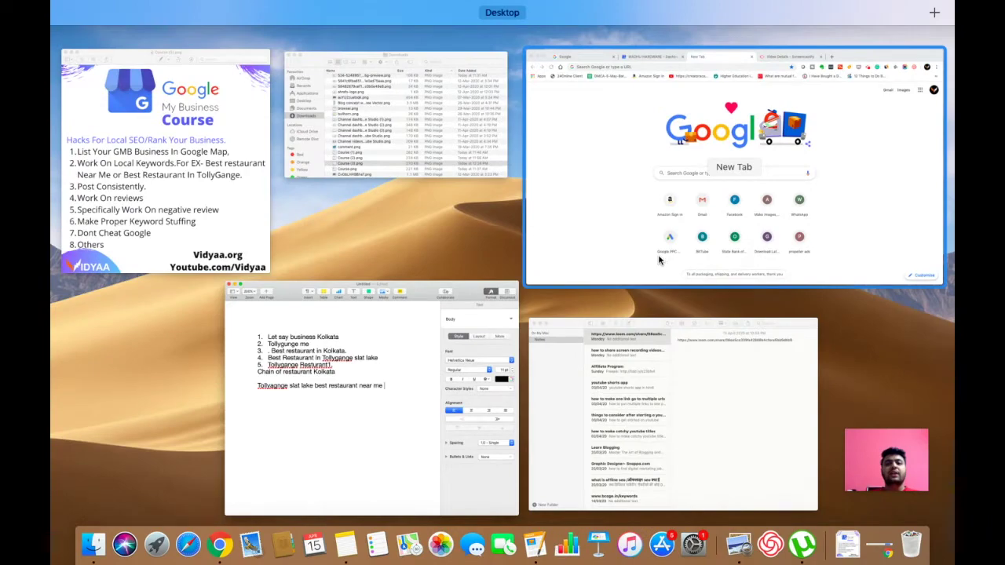
left_click(658, 258)
left_click(351, 30)
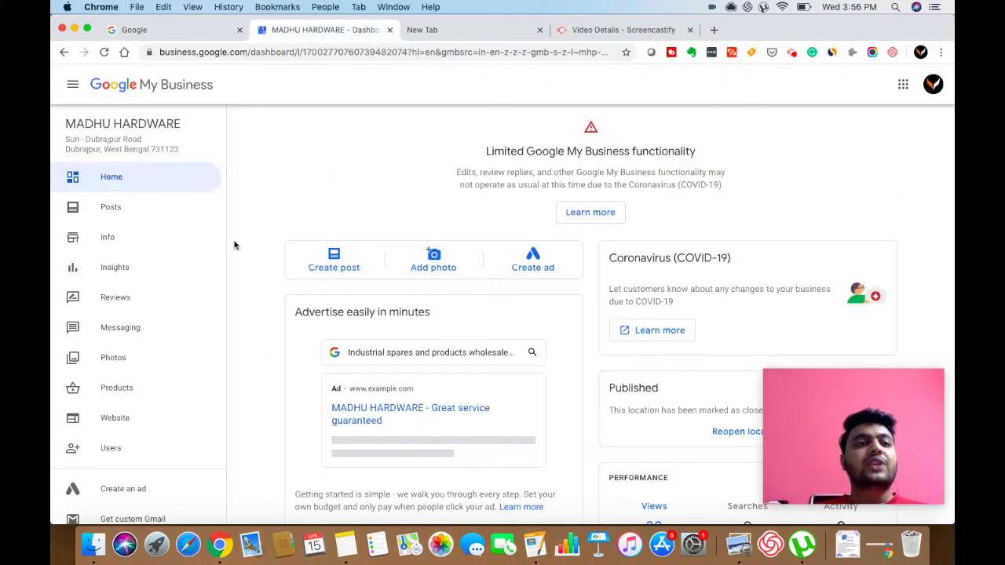
left_click(123, 207)
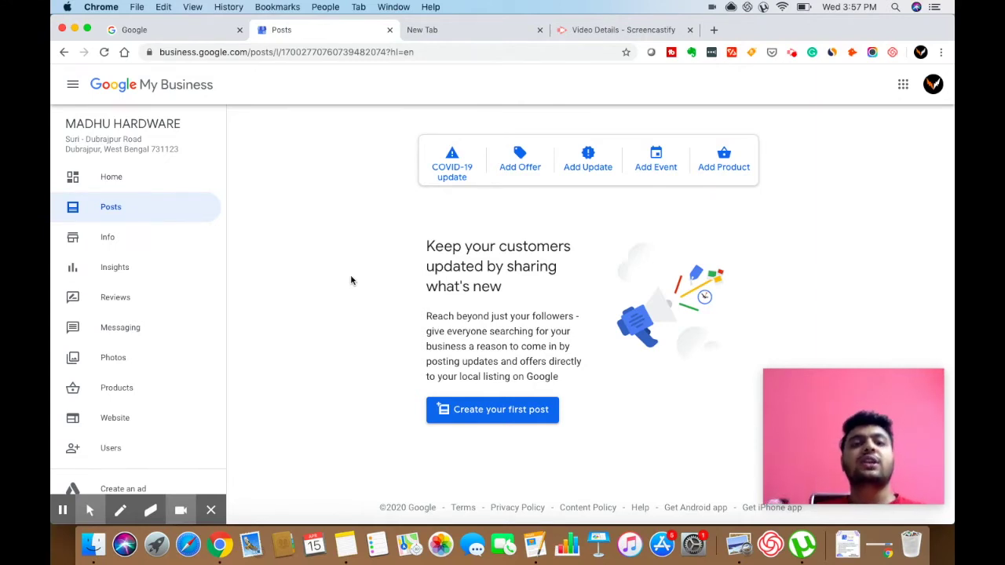
Switch back to the Pages document and write "New dish banaya" two blank lines below the restaurant near me line
left_click(459, 30)
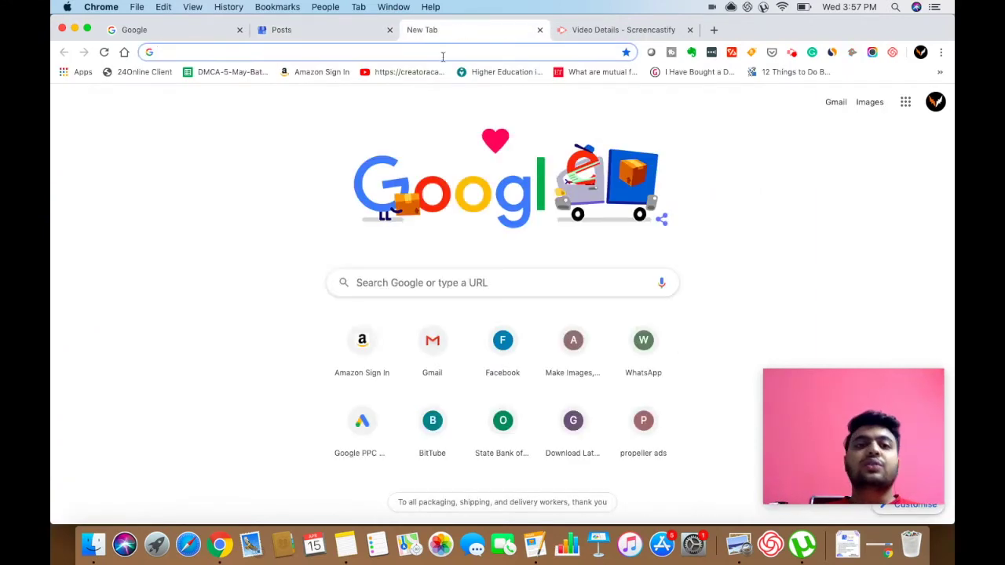
key("ctrl+Up")
left_click(373, 439)
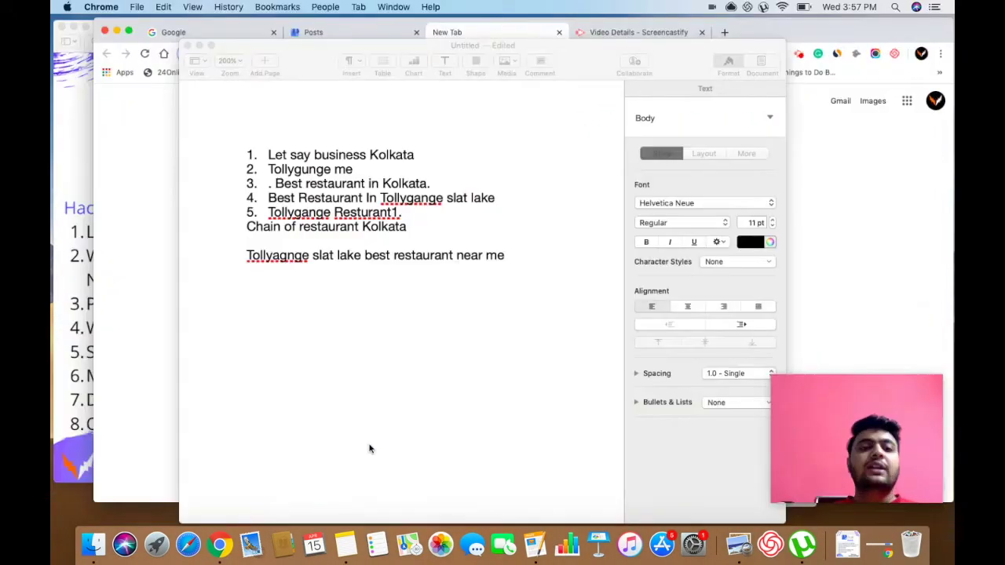
type("New dish")
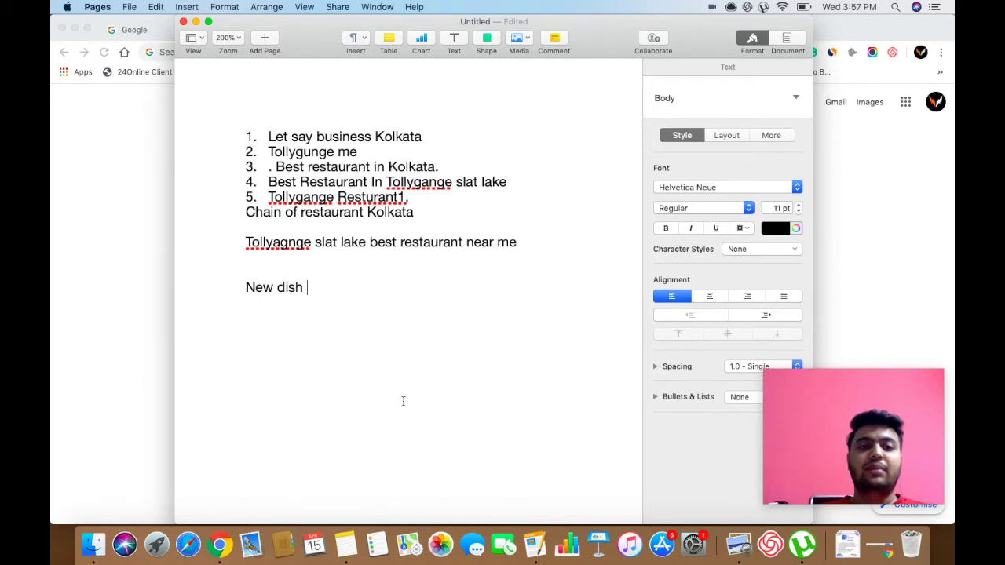
type(" banaya")
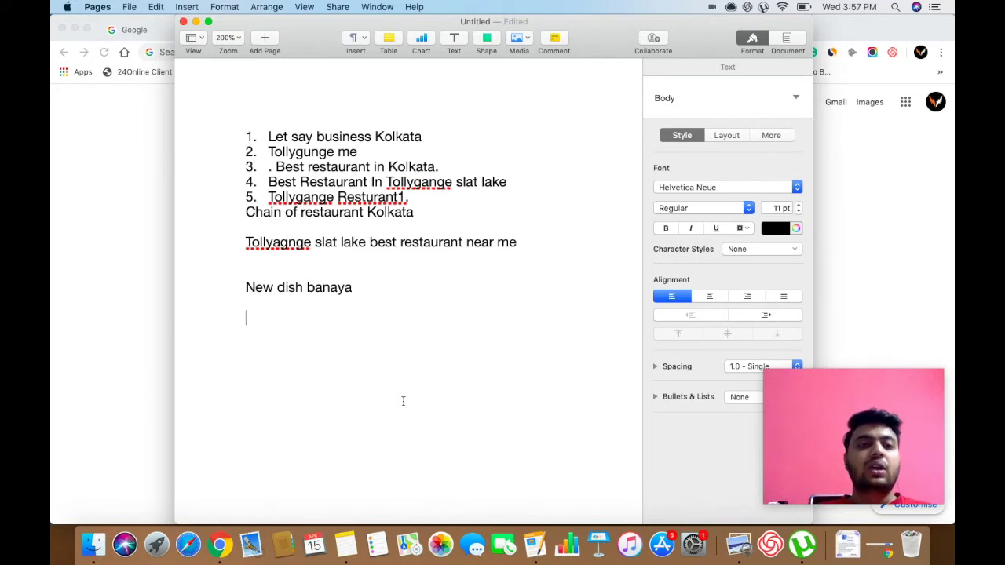
Leave a blank line below "New dish banaya", write "Take photo of this new dish and post", and start a new line under it
key("Return")
key("Return")
type("New p")
key("BackSpace")
key("BackSpace")
key("BackSpace")
key("BackSpace")
key("BackSpace")
type("Take photo")
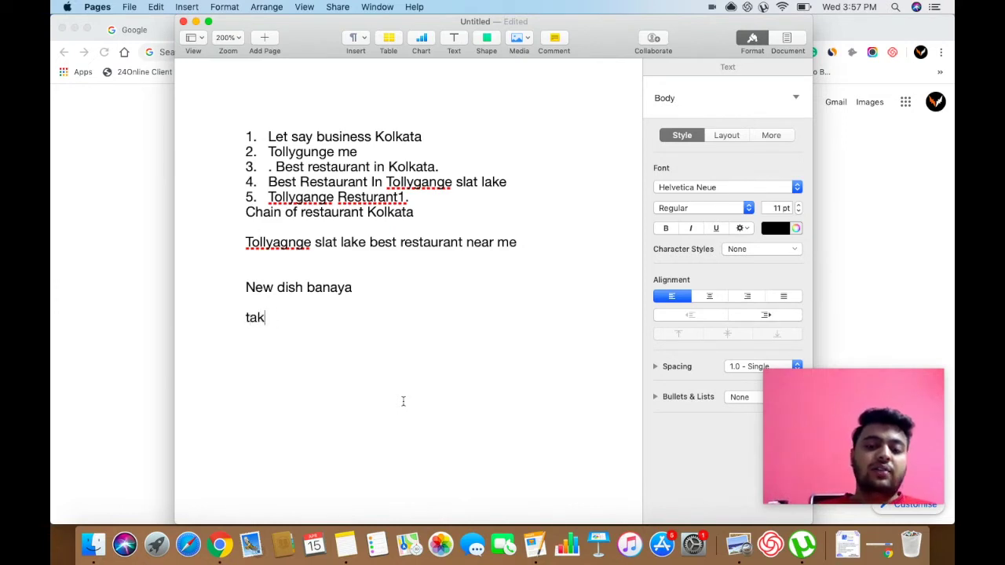
type(" of")
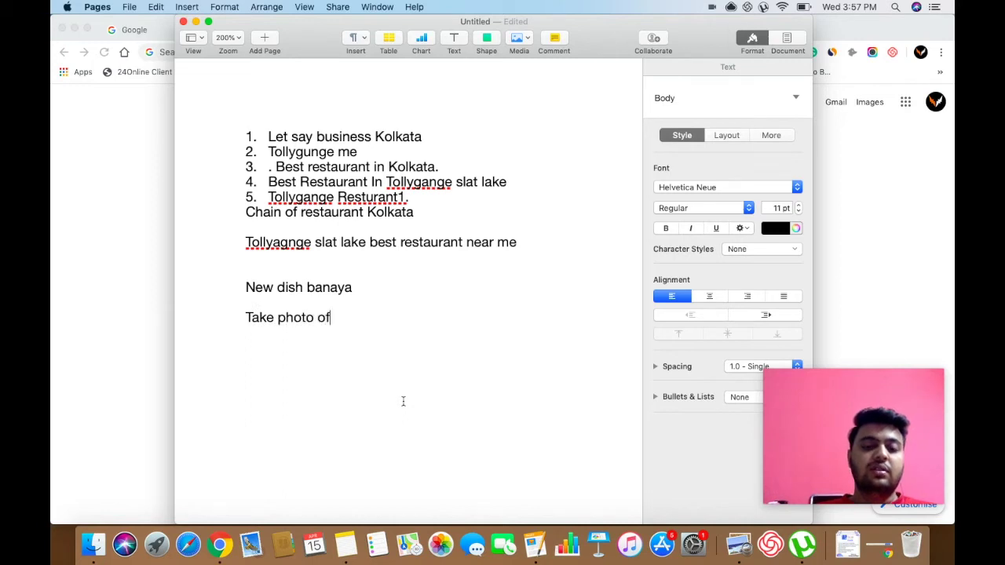
type(" this new dis")
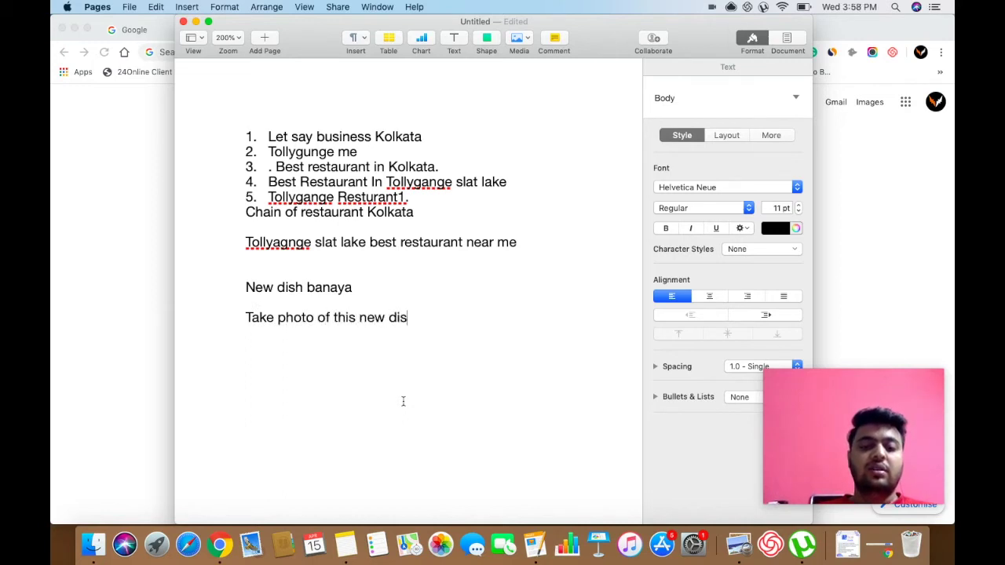
type("h and post")
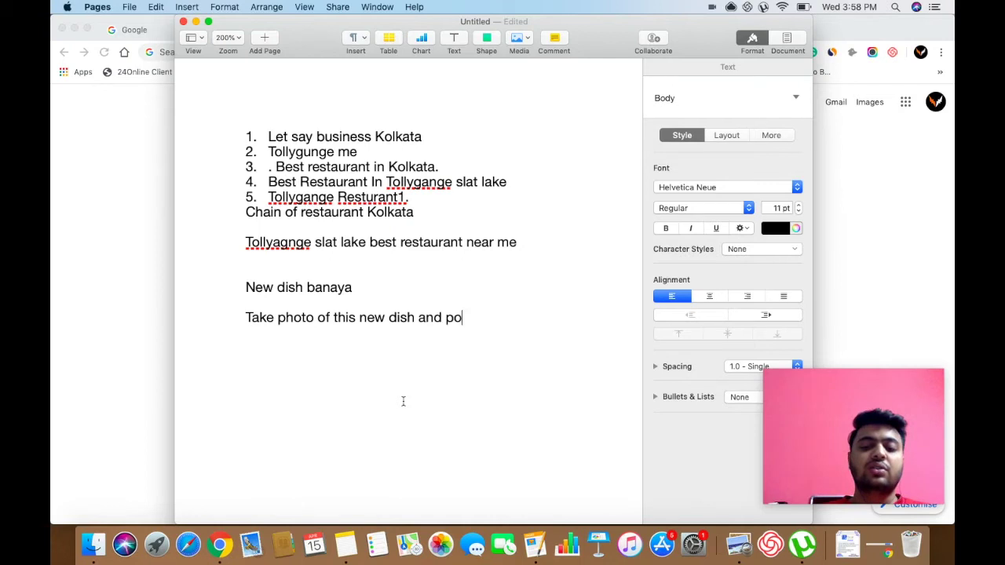
triple_click(243, 318)
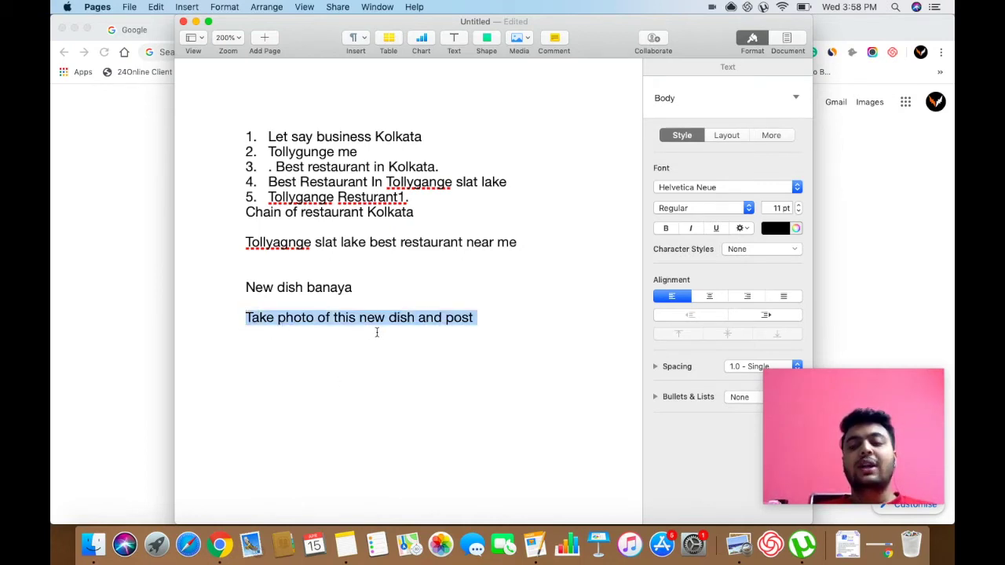
left_click(477, 333)
key("Return")
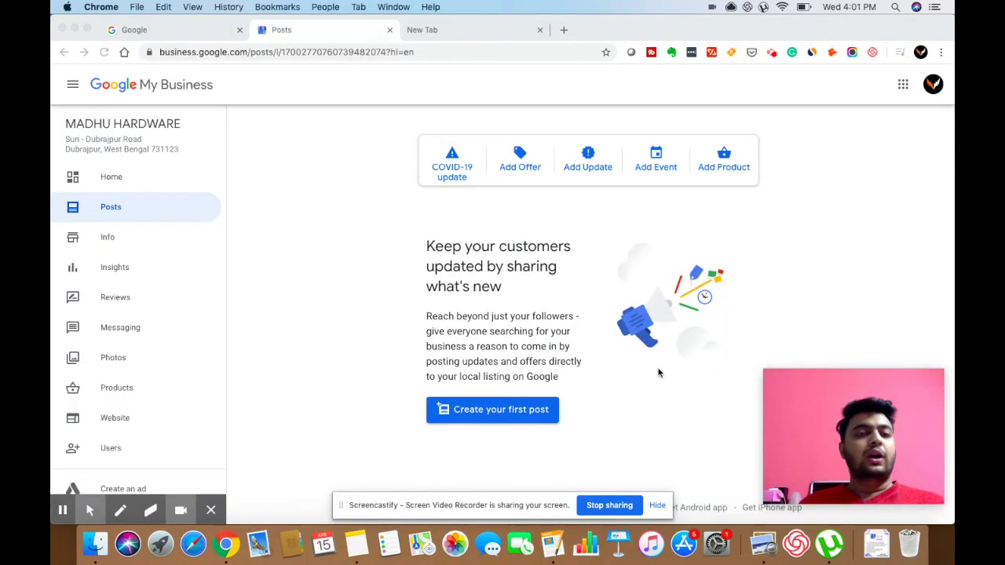
Check the reviews hack in Course (3).png in Preview, and open the MADHU HARDWARE listing's Reviews page in Chrome
key("ctrl+Up")
left_click(161, 189)
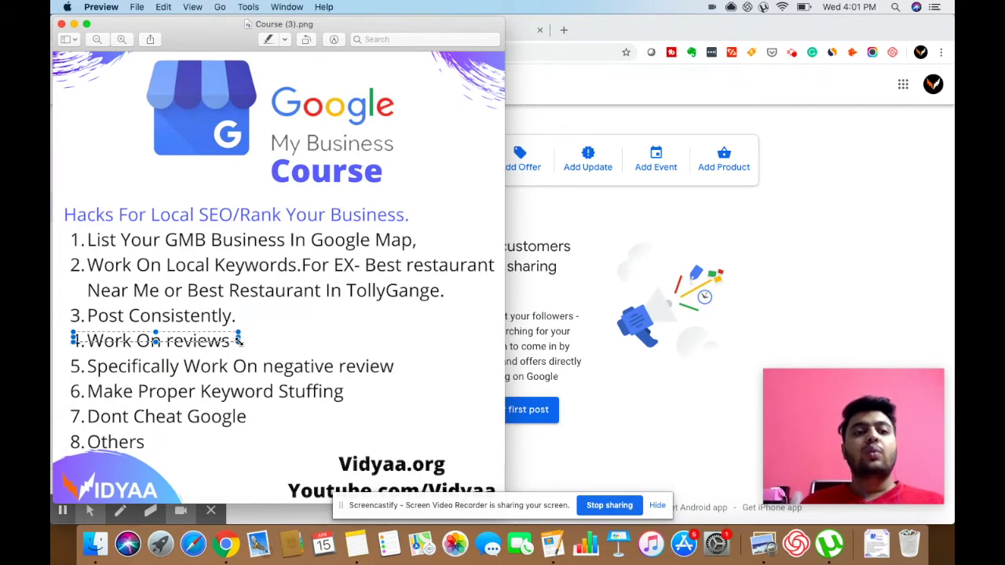
left_click(538, 330)
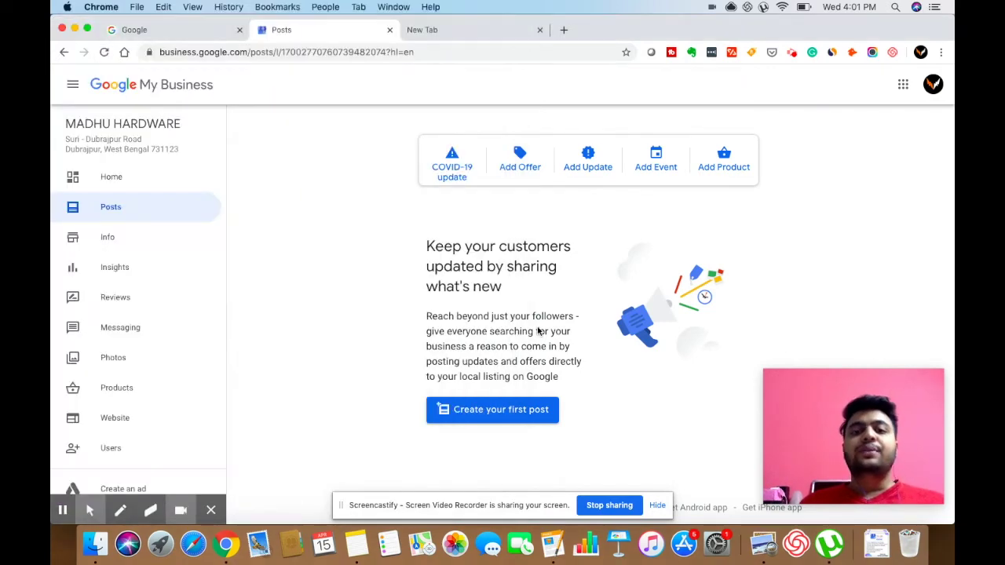
left_click(128, 297)
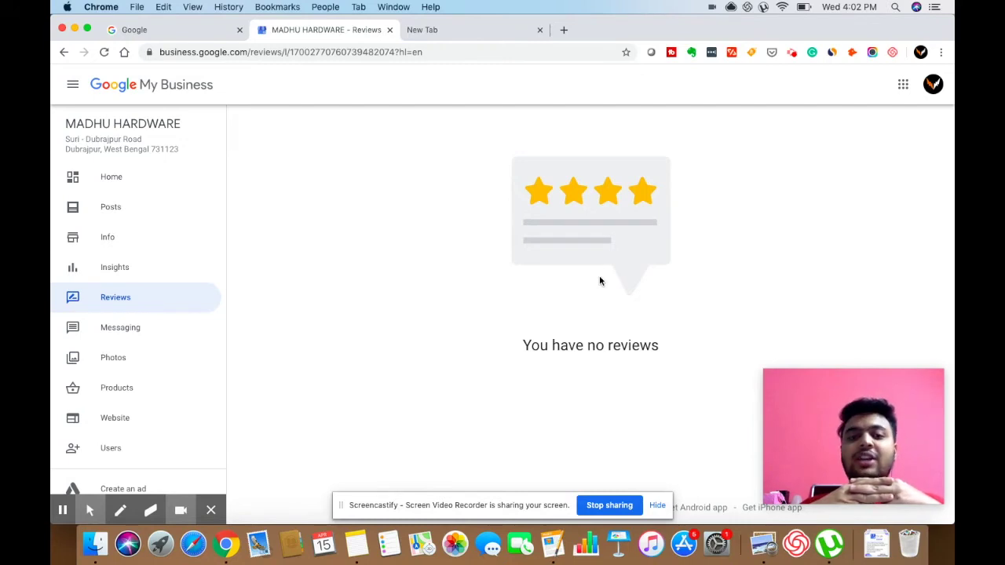
left_click(659, 506)
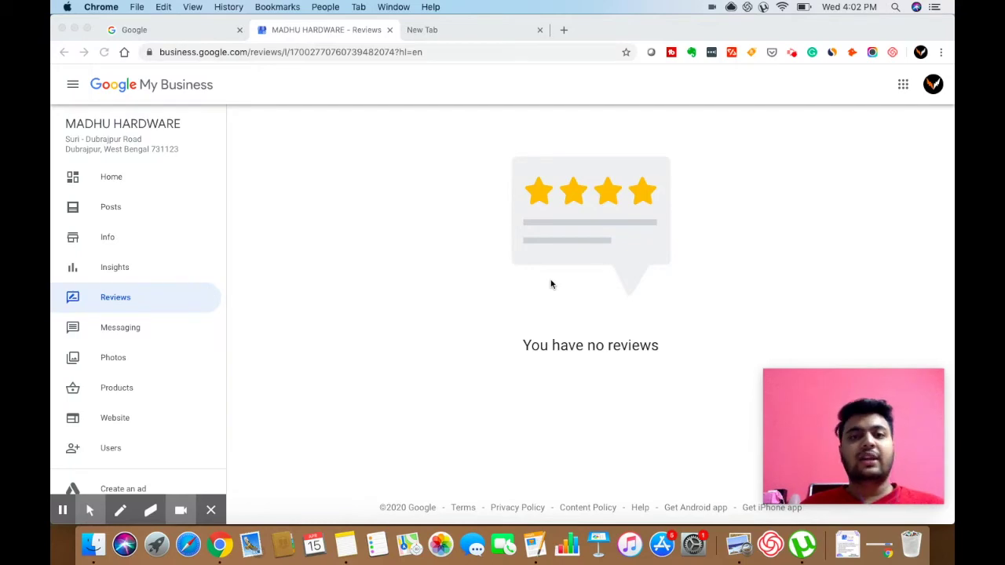
Switch to the Pages document and write "Negative review isle apko kaam Karna parega" two blank lines below the photo line
left_click(345, 544)
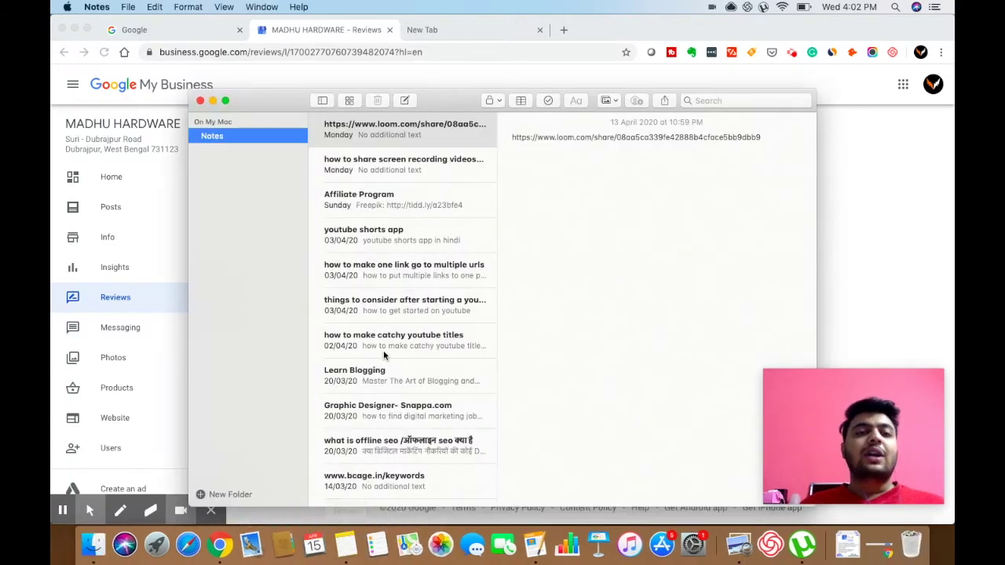
key("ctrl+Up")
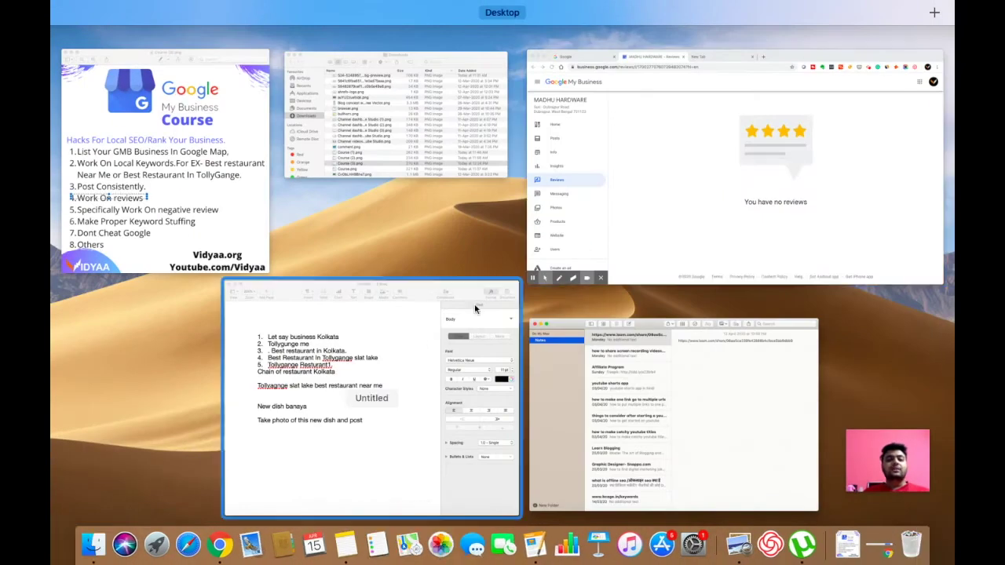
left_click(399, 407)
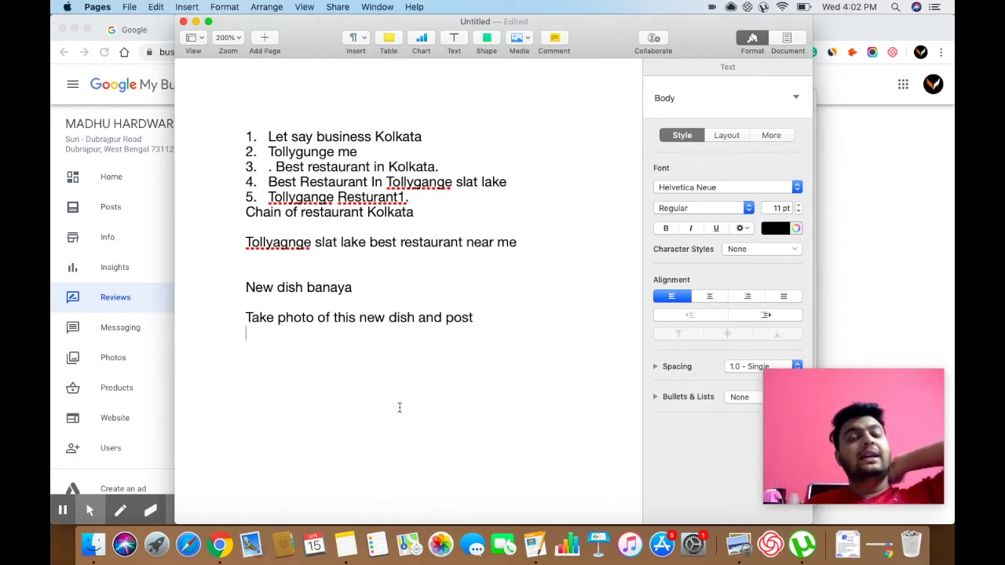
type("ne")
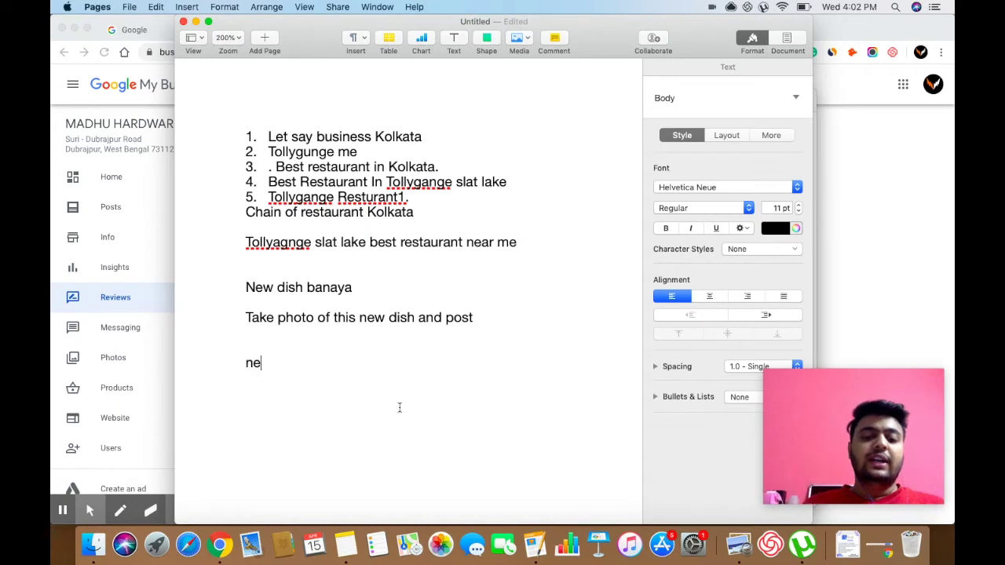
type("gative review ")
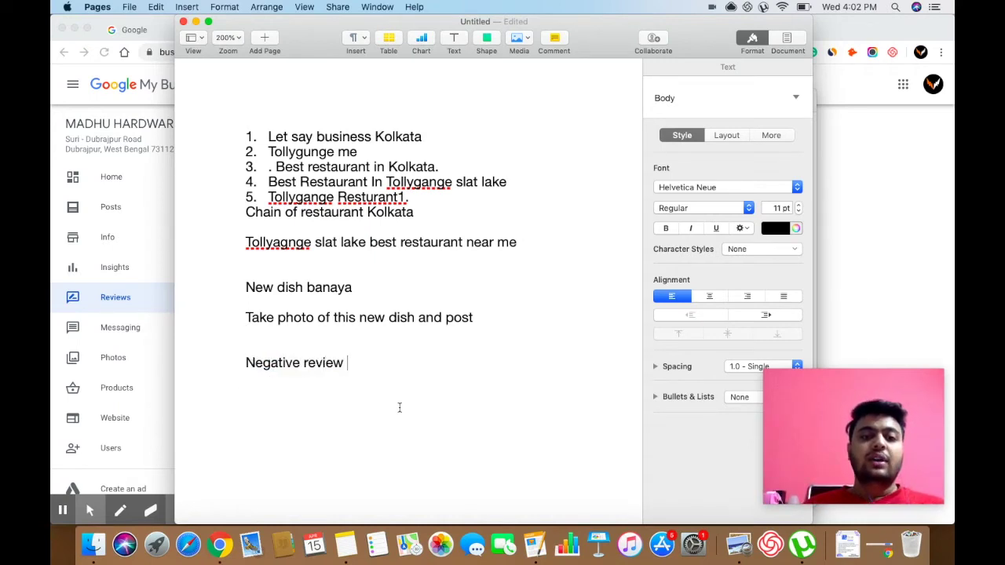
type("isle a")
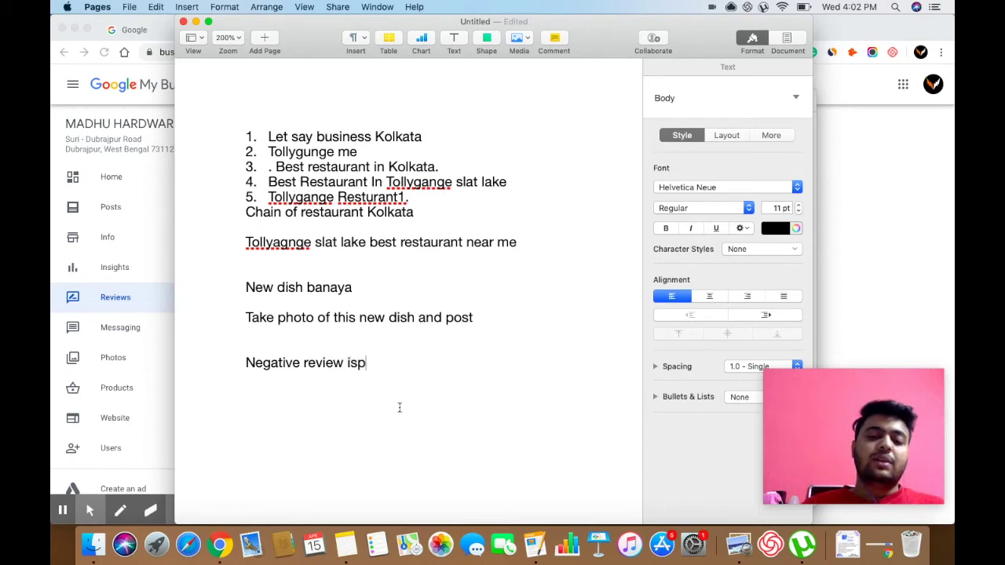
type("pko karma")
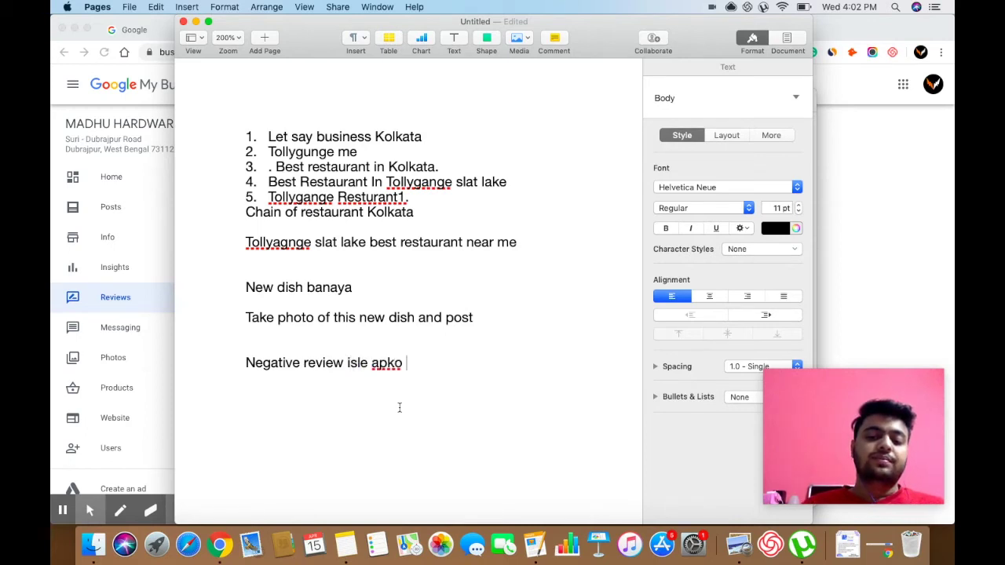
key("BackSpace")
key("BackSpace")
key("BackSpace")
key("BackSpace")
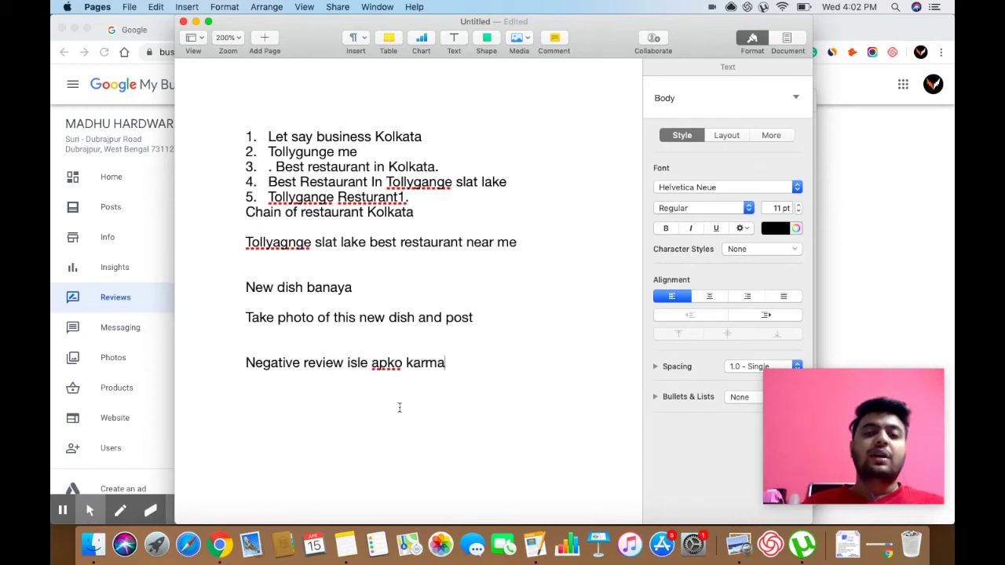
type("am Karna ")
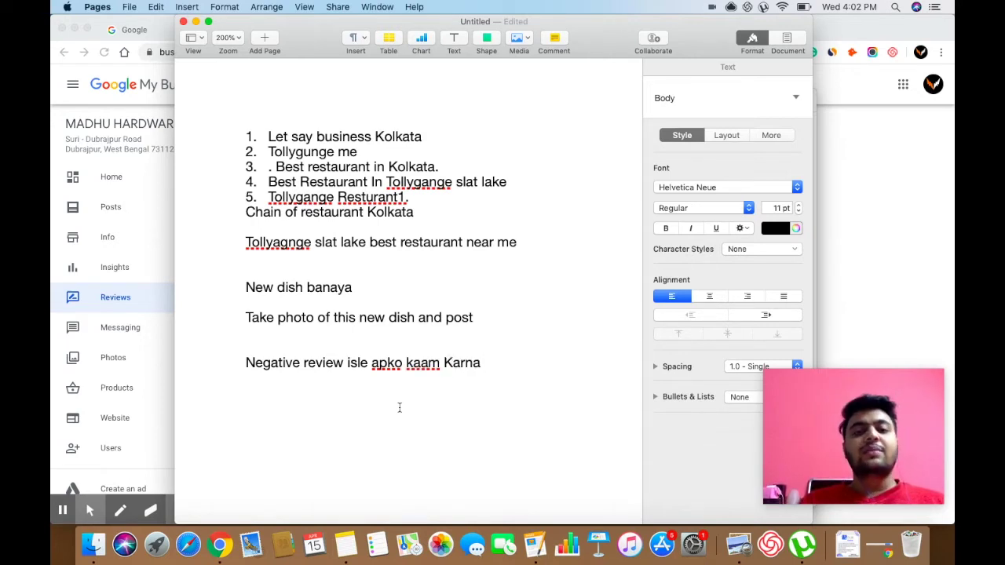
type("parega")
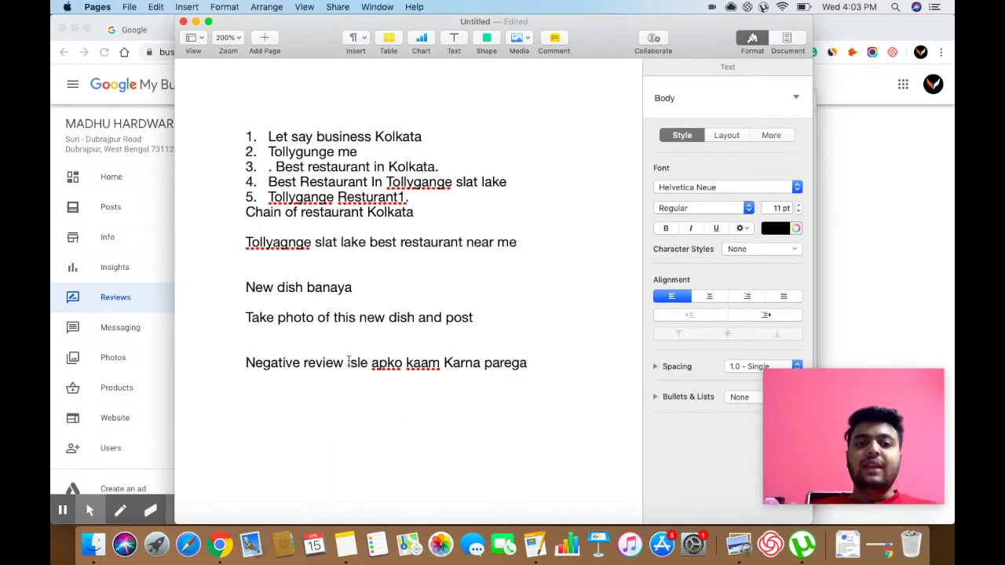
Highlight the words "Negative review" at the start of the last line for emphasis, and clear the selection
left_click_drag(346, 363, 249, 345)
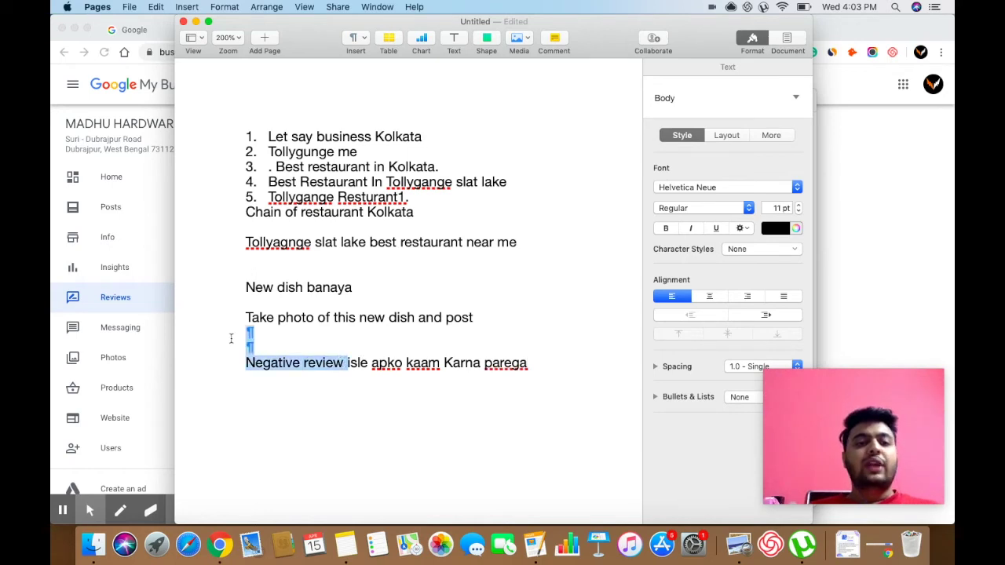
left_click(270, 393)
left_click_drag(346, 363, 237, 364)
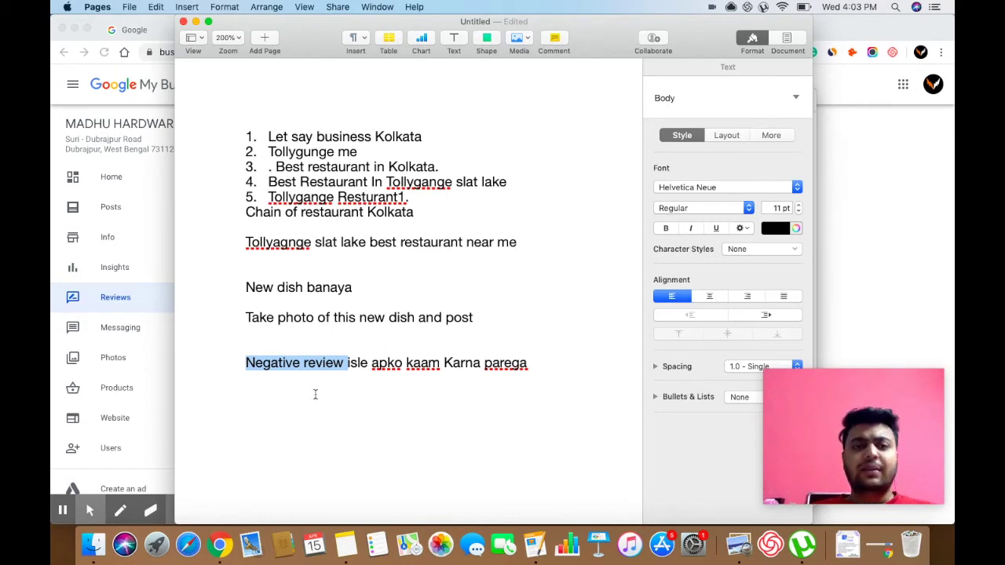
left_click(356, 390)
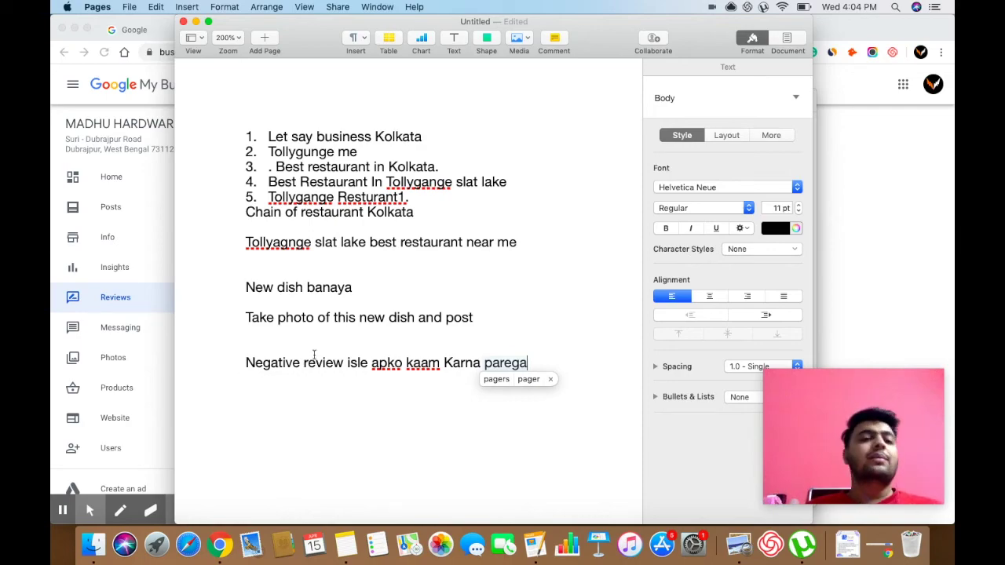
Switch to Course (3).png in Preview to review the negative review and keyword stuffing hacks, and return to the Pages document
key("ctrl+Up")
left_click(164, 216)
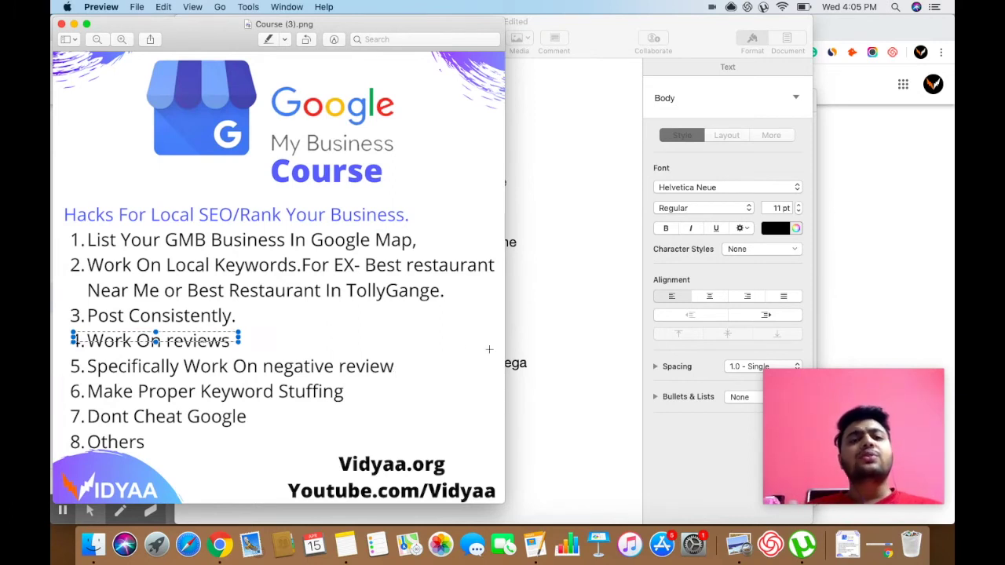
left_click(545, 333)
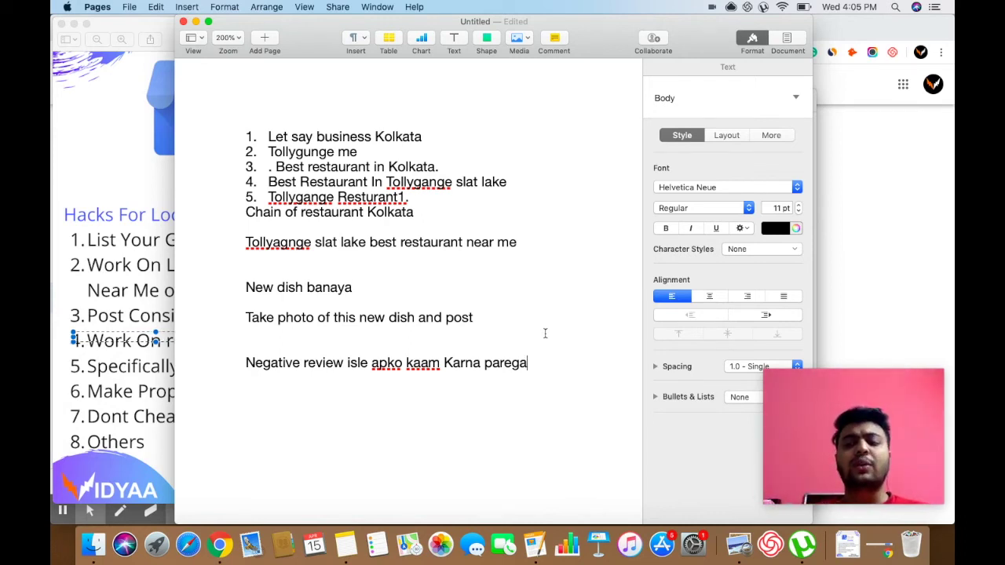
Leave a blank line below the negative review line, write "Regular agar us", and select that text
key("Return")
key("Return")
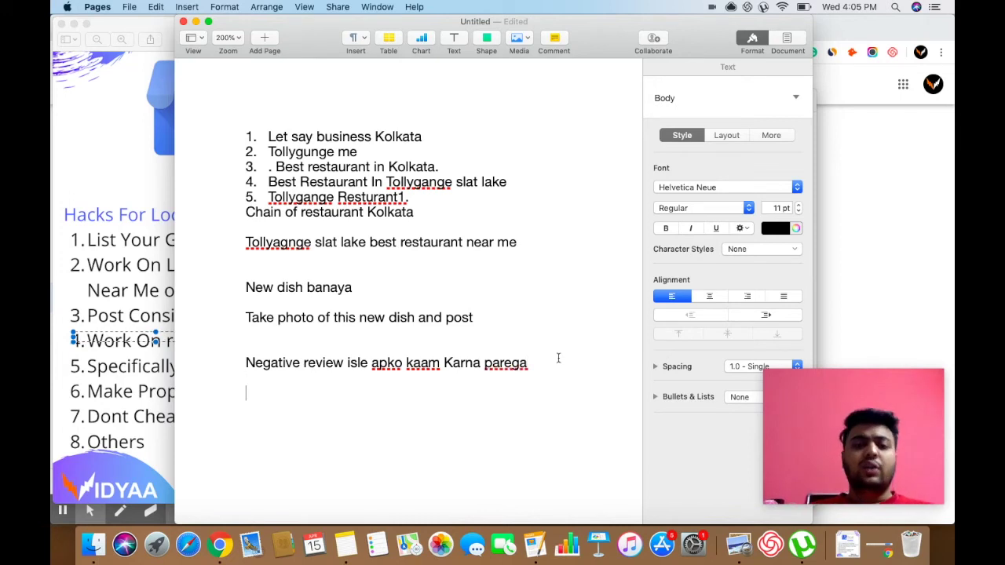
type("regua")
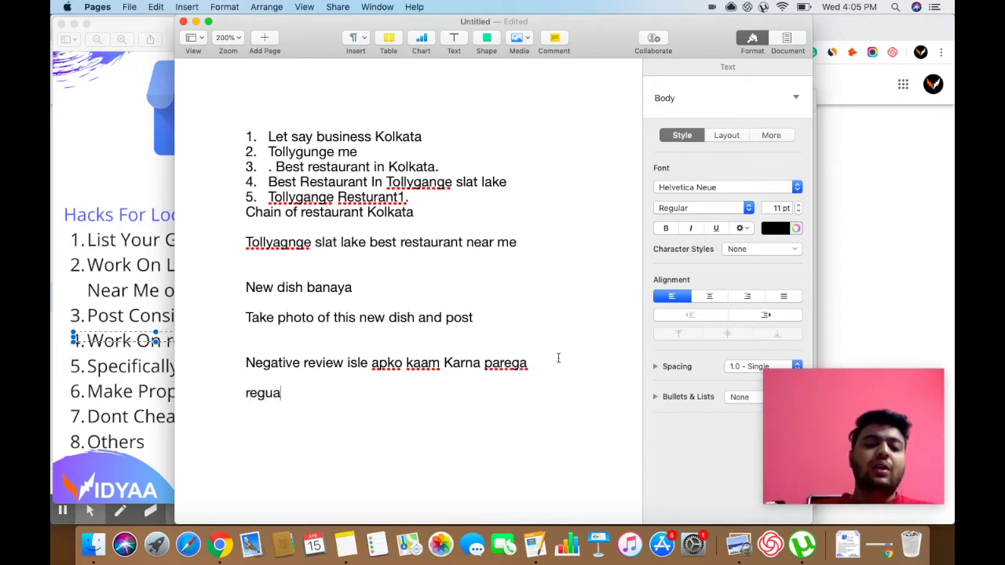
key("BackSpace")
type("lar")
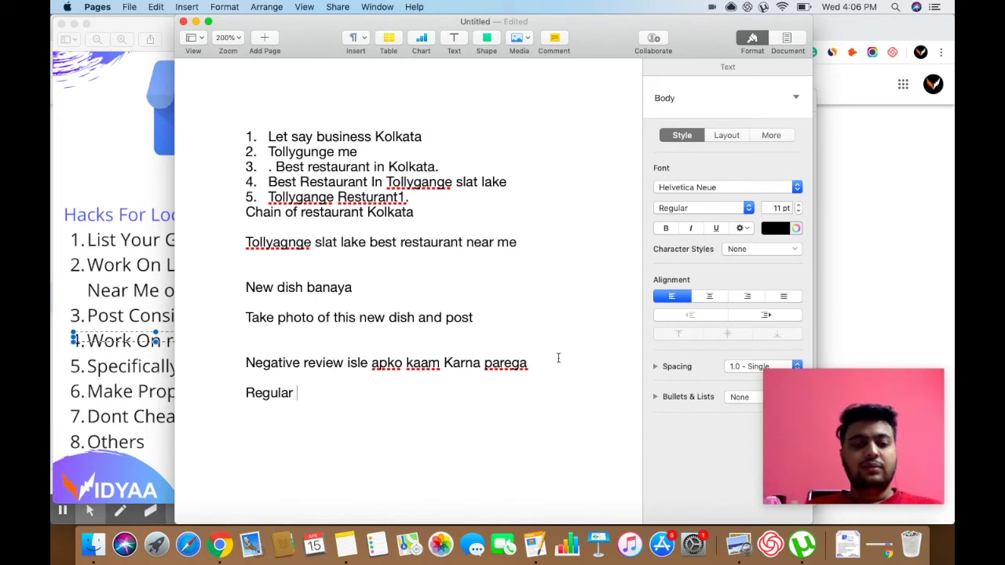
type("agar")
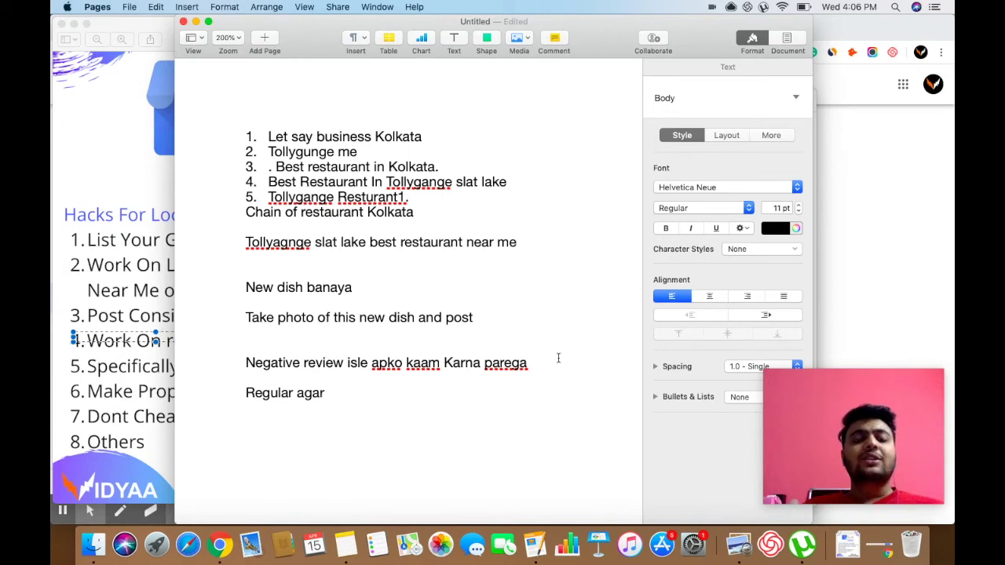
type("us")
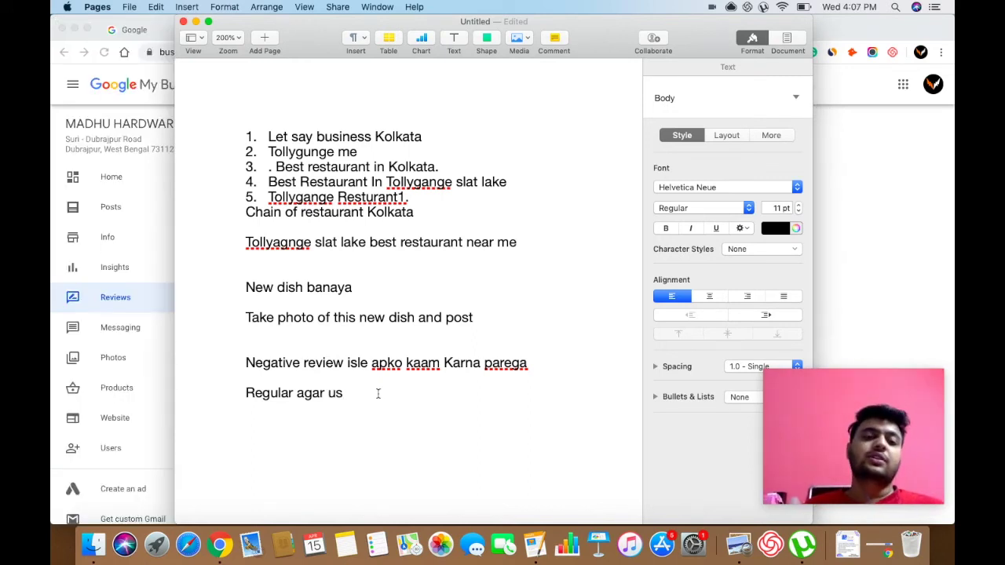
left_click_drag(359, 395, 217, 394)
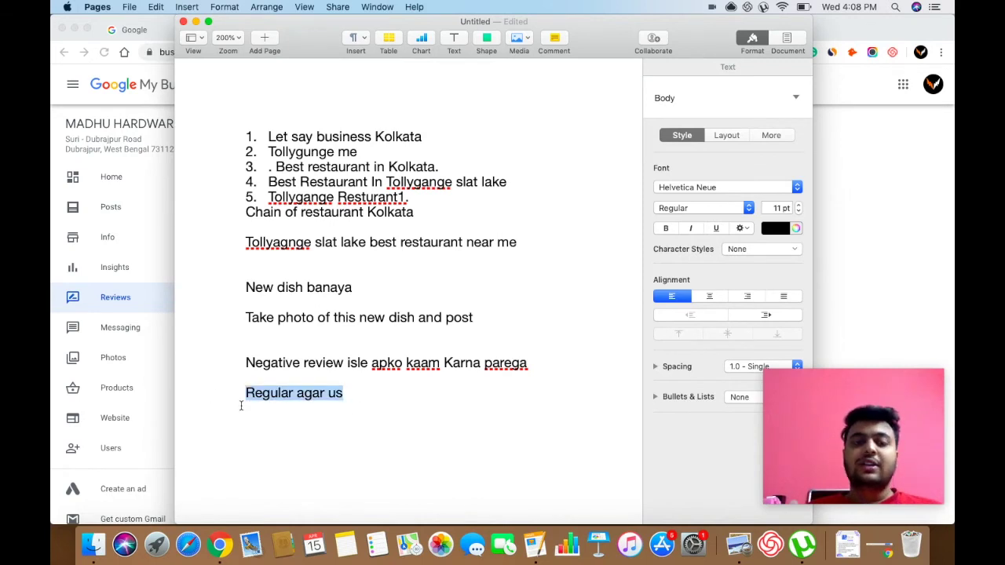
Start a new line below "Regular agar us" and switch to Course (3).png in Preview to review the keyword stuffing hack
left_click(378, 402)
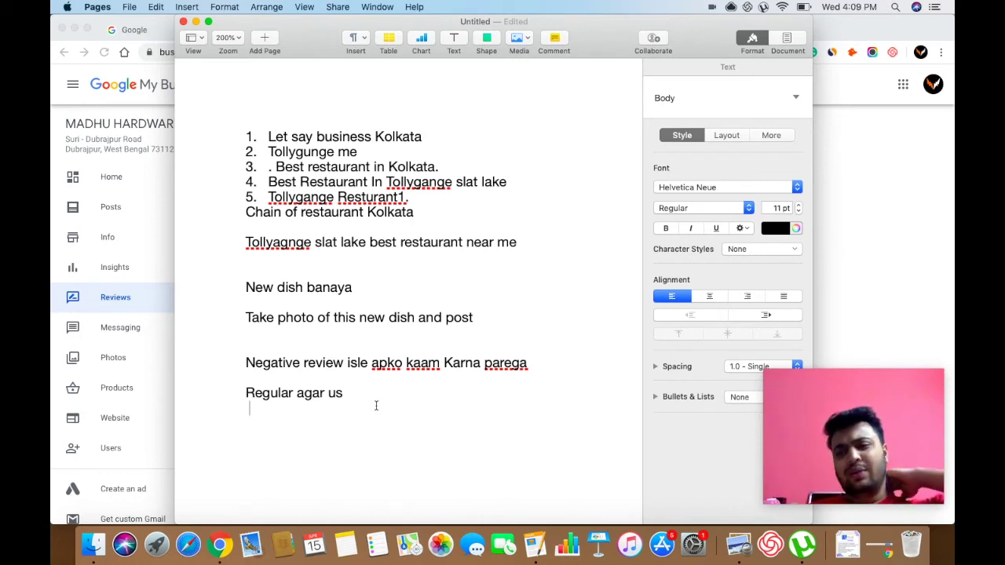
key("Return")
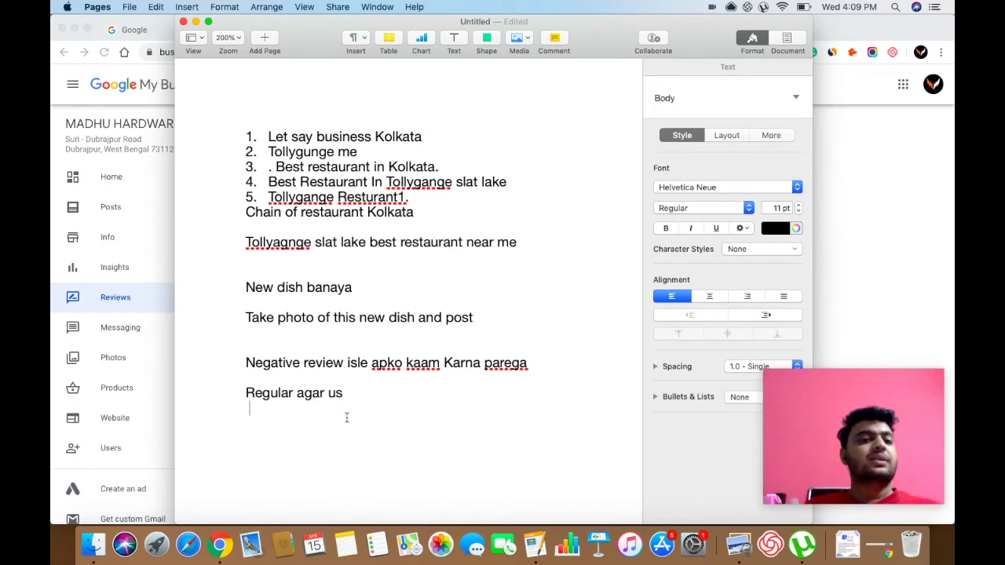
key("ctrl+Up")
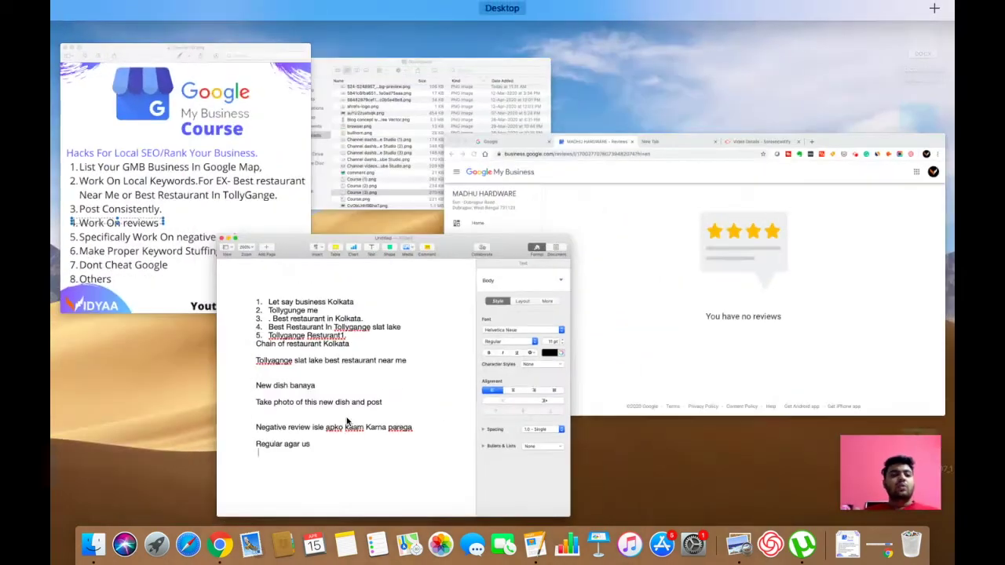
left_click(165, 251)
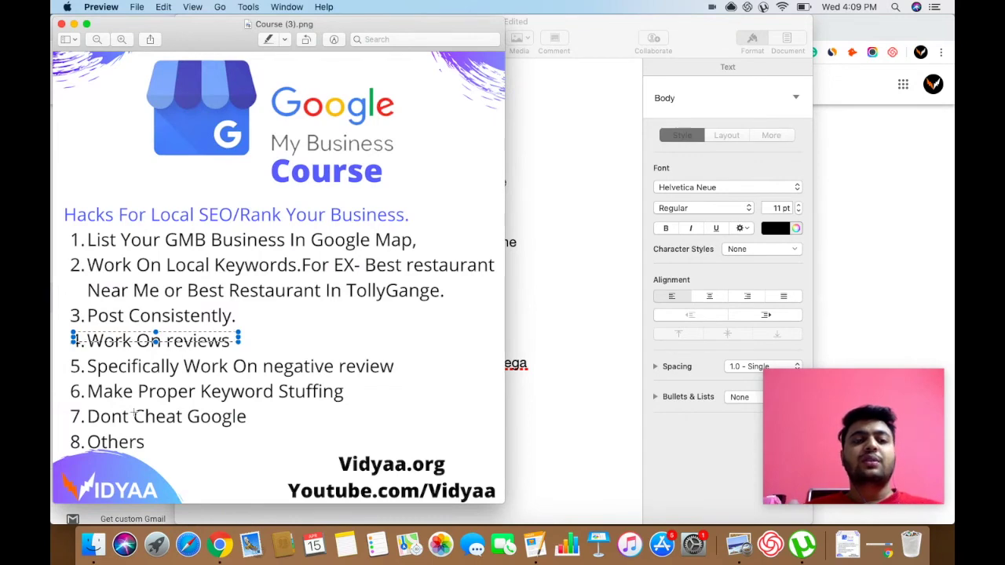
scroll(120, 398, "up", 3)
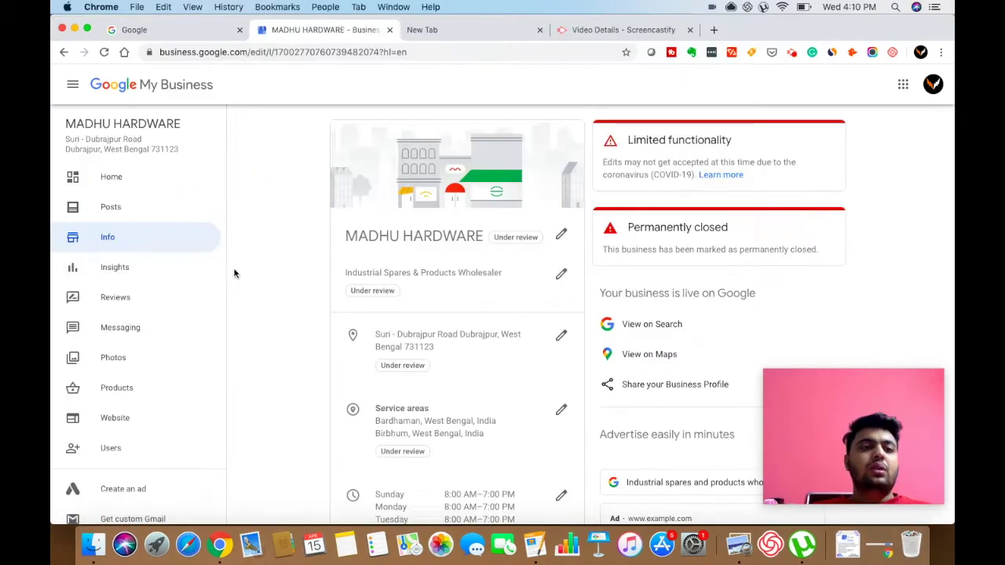
In Chrome, open the MADHU HARDWARE listing's Info page and open the business description for editing
left_click(120, 246)
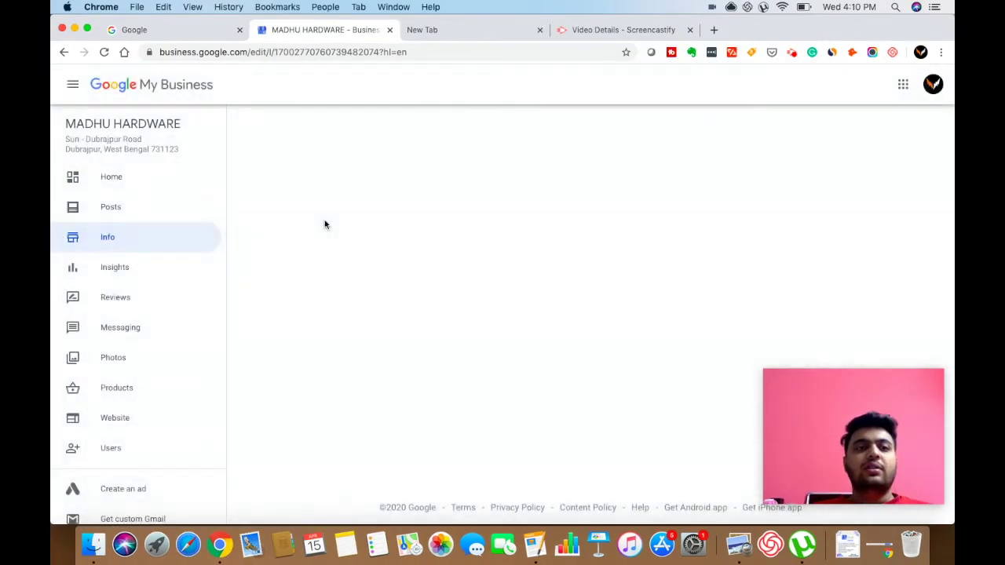
key("ctrl+Up")
left_click(613, 292)
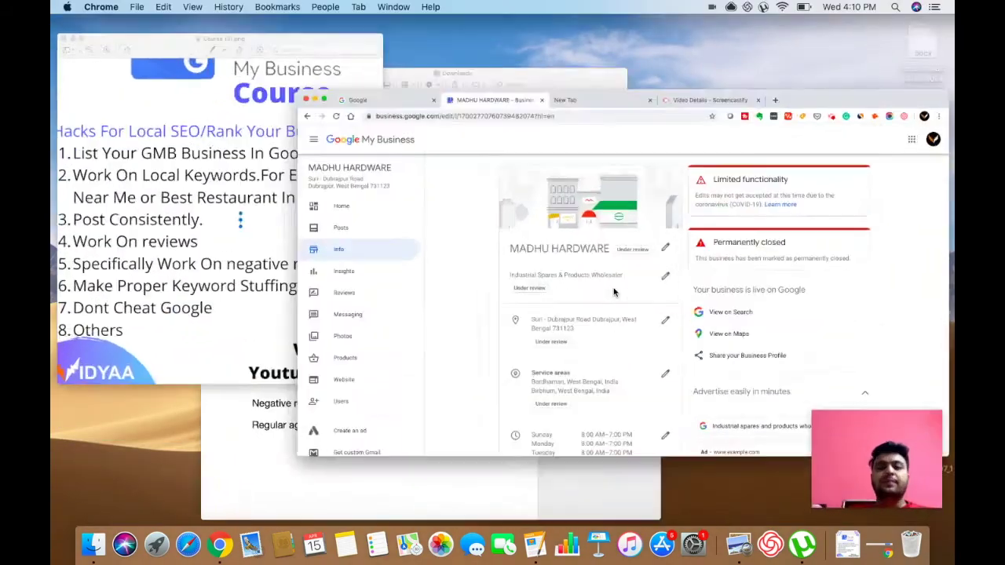
scroll(613, 292, "down", 10)
scroll(614, 292, "down", 5)
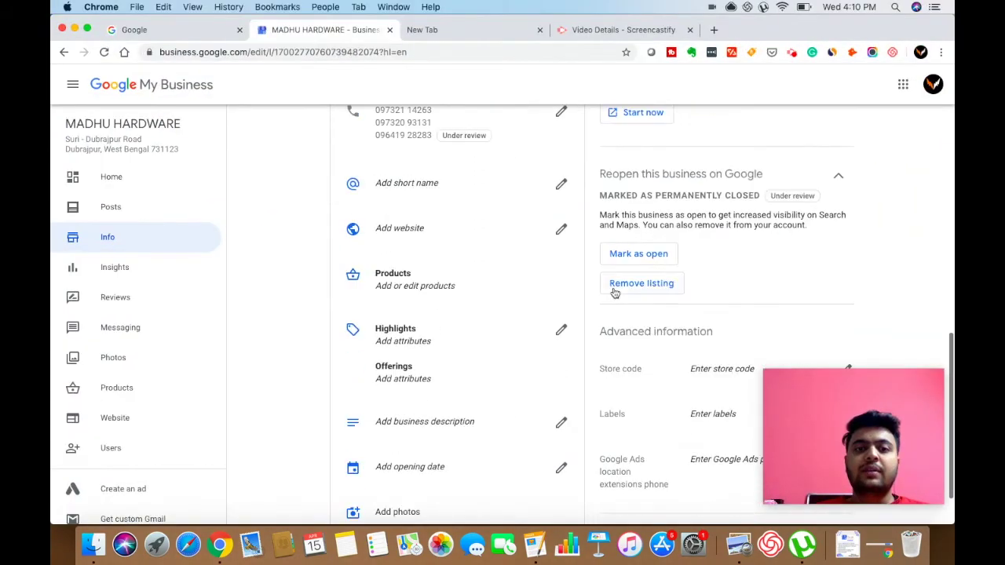
left_click(558, 362)
left_click(418, 285)
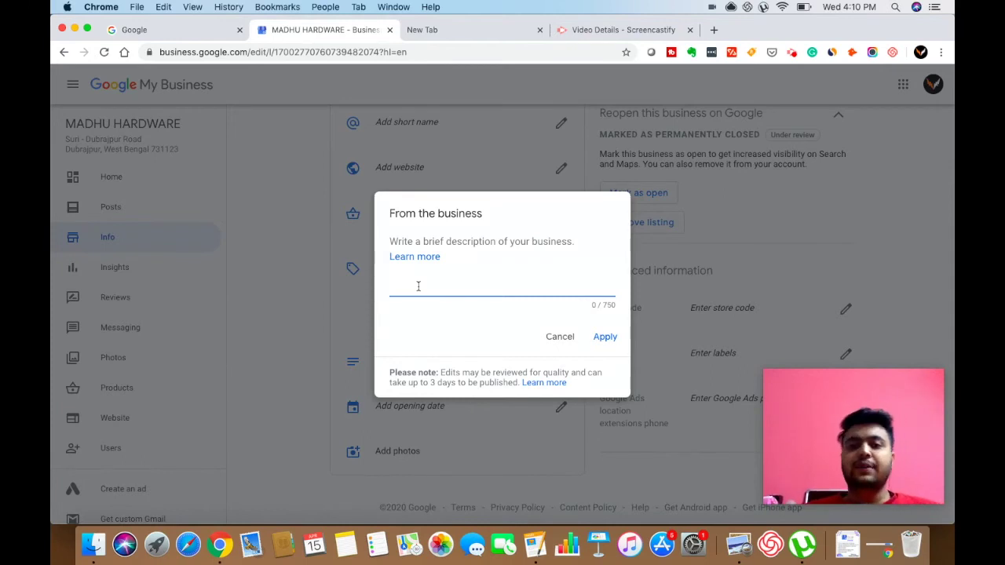
Write "We Are Local Reaturant Serving In The Heart Of Tollygage" as the business description
type("B")
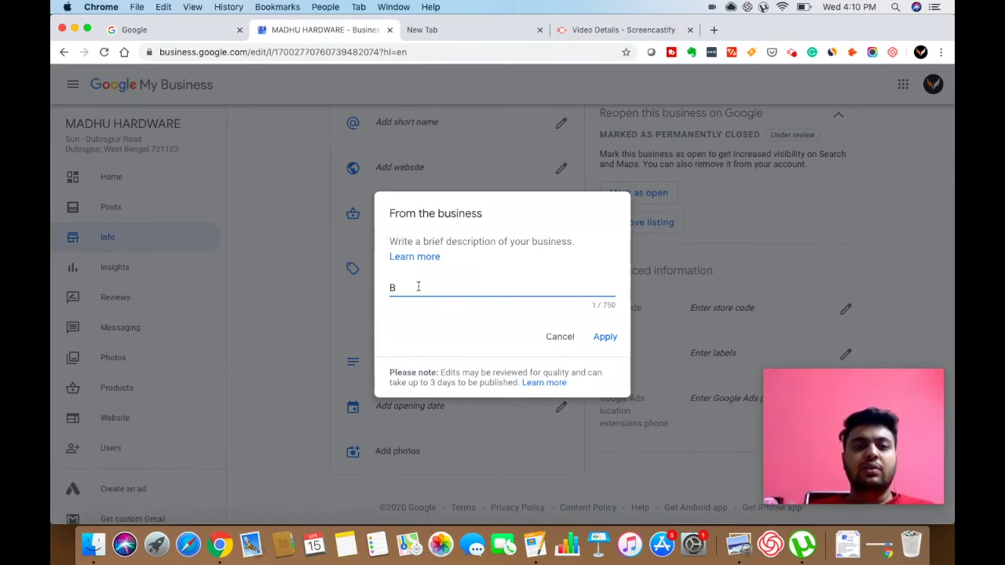
key("BackSpace")
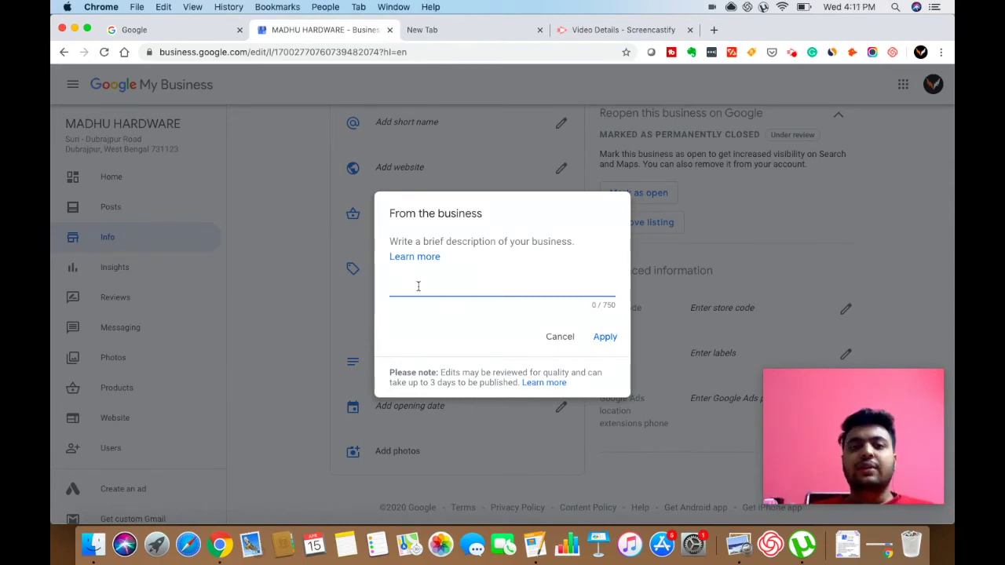
type("We i")
key("BackSpace")
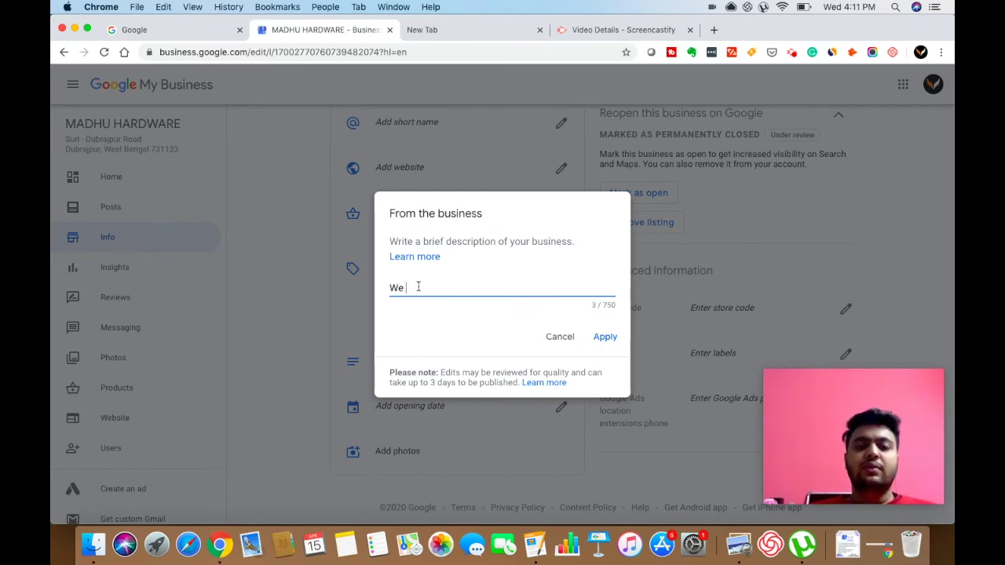
type("Are Loc")
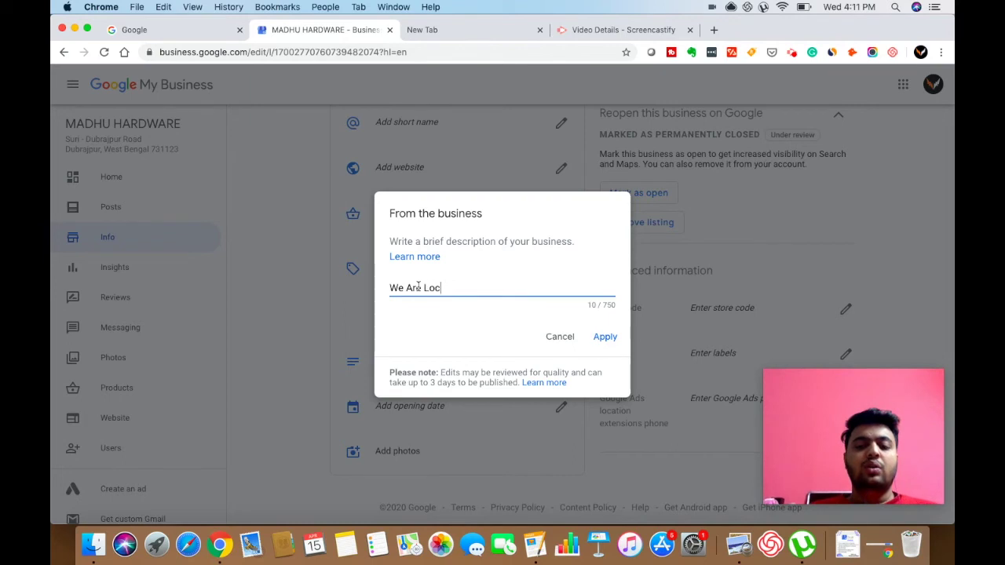
type("al Reat")
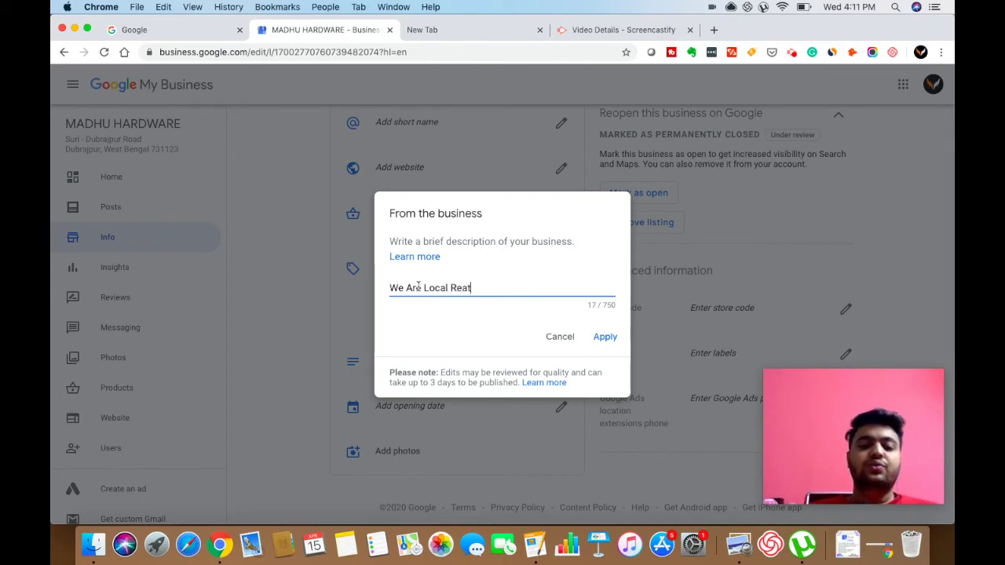
type("urant ")
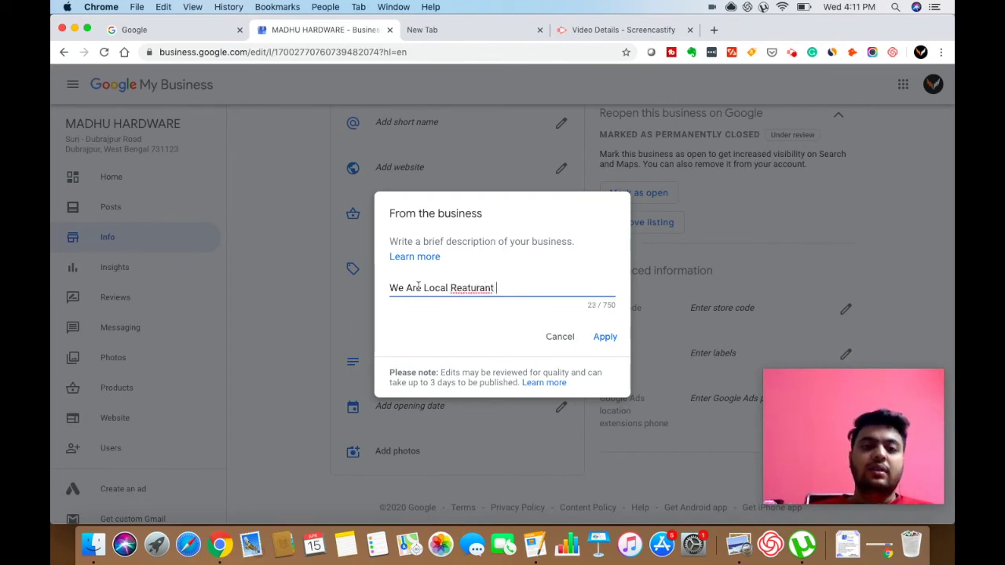
type("Serving In ")
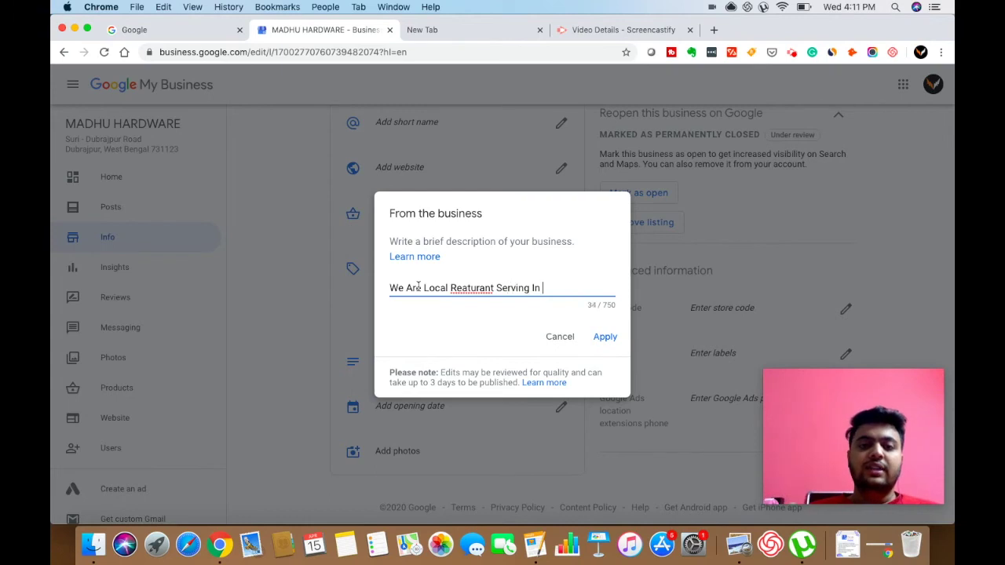
type("The He")
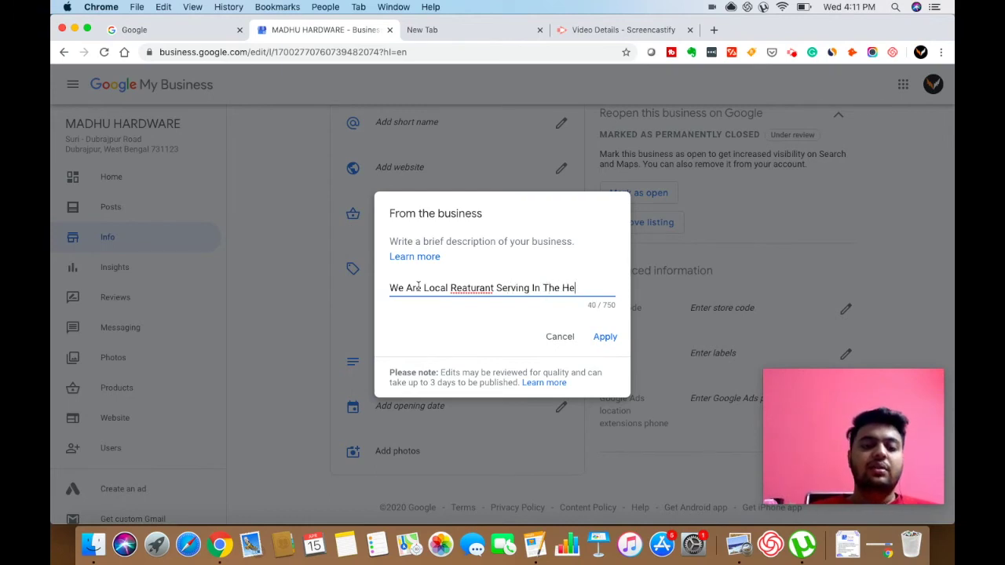
type("art Of T")
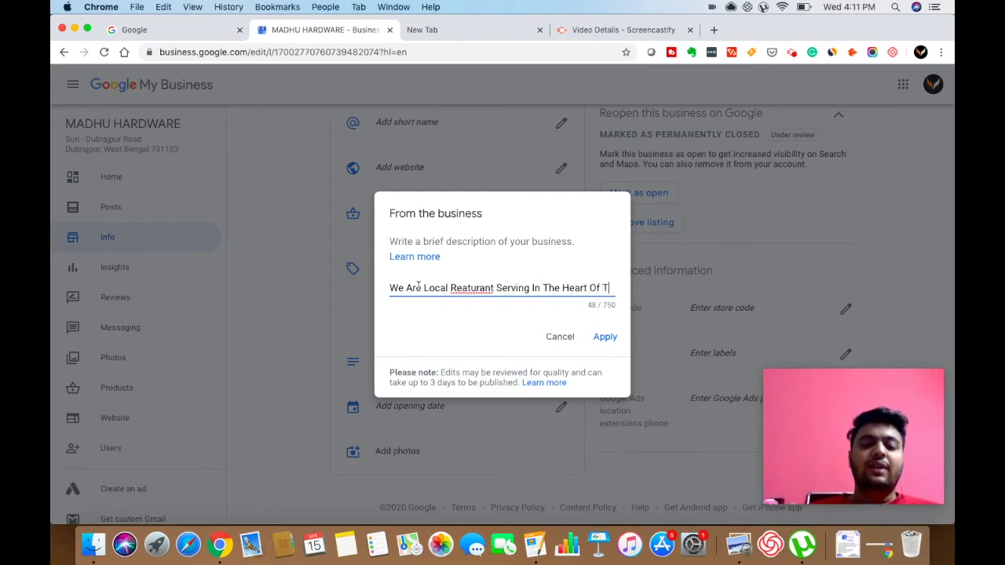
type("ollygane")
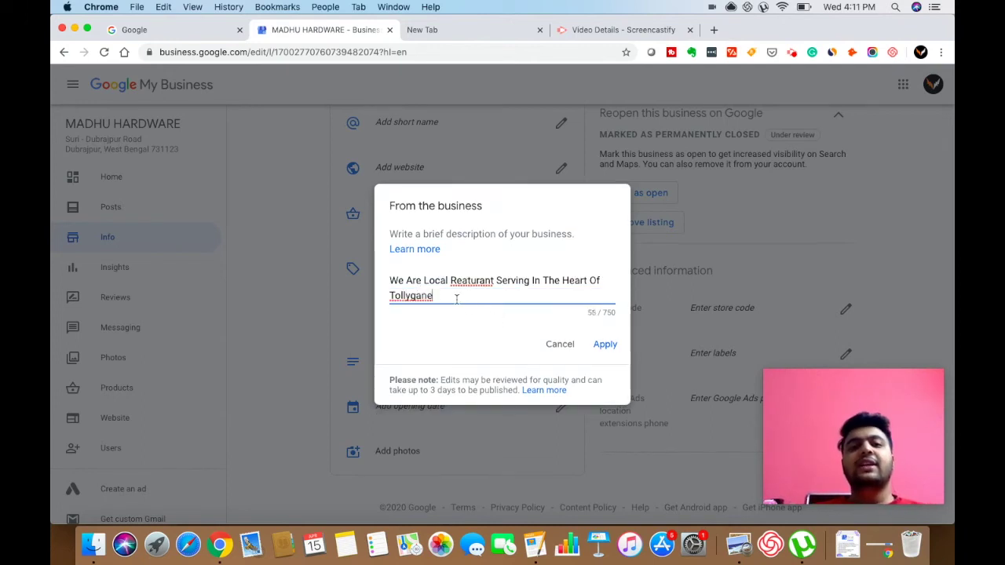
key("BackSpace")
key("BackSpace")
type("ge")
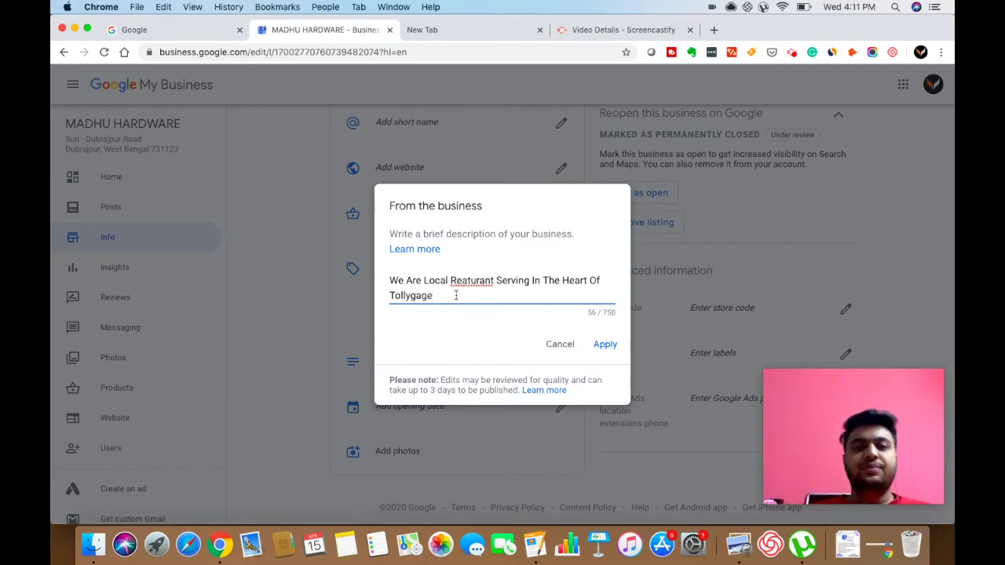
Highlight the keywords "Reaturant" and "Tollygage" in the description for emphasis, and clear the selection
left_click_drag(492, 287, 447, 282)
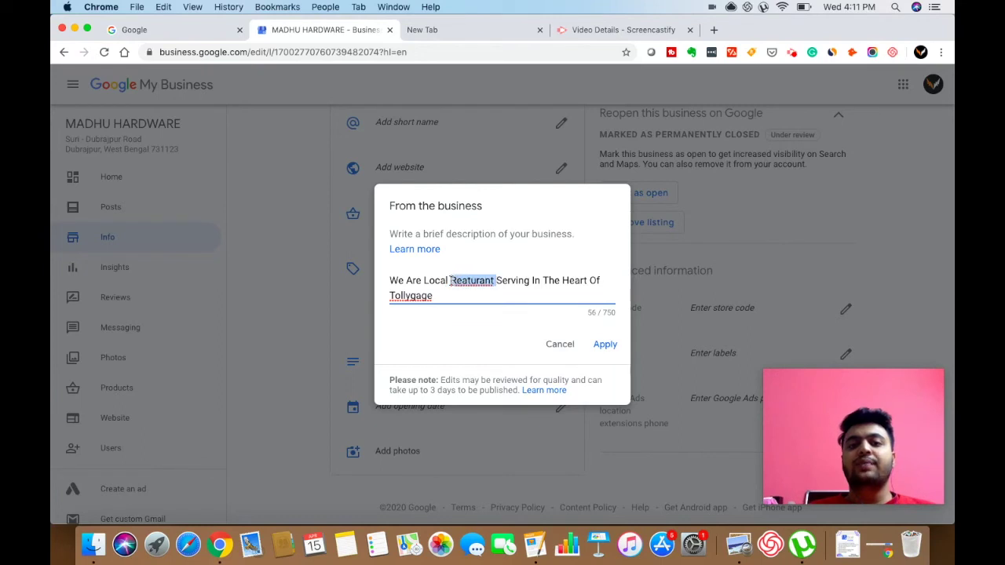
left_click(433, 297)
double_click(432, 296)
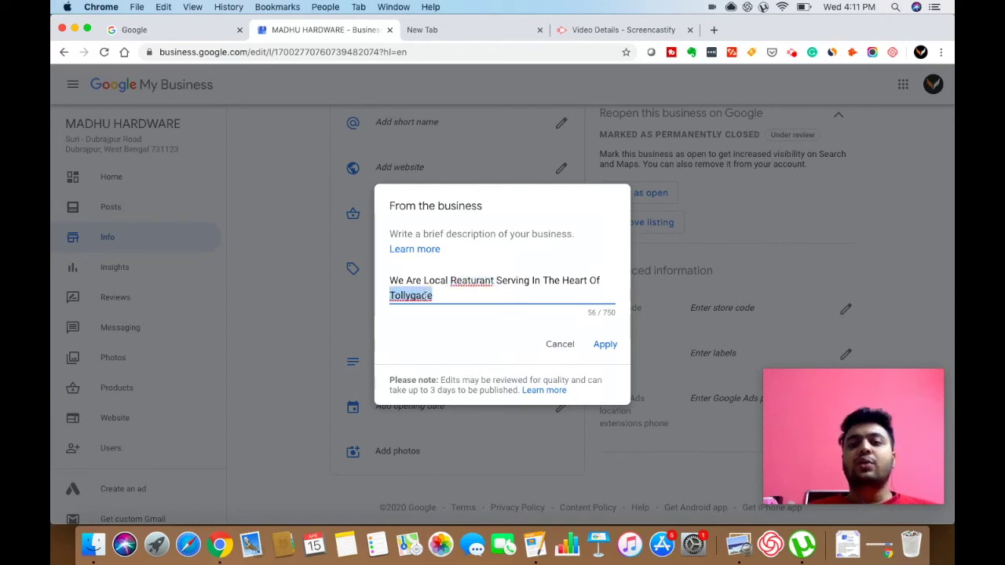
left_click(441, 297)
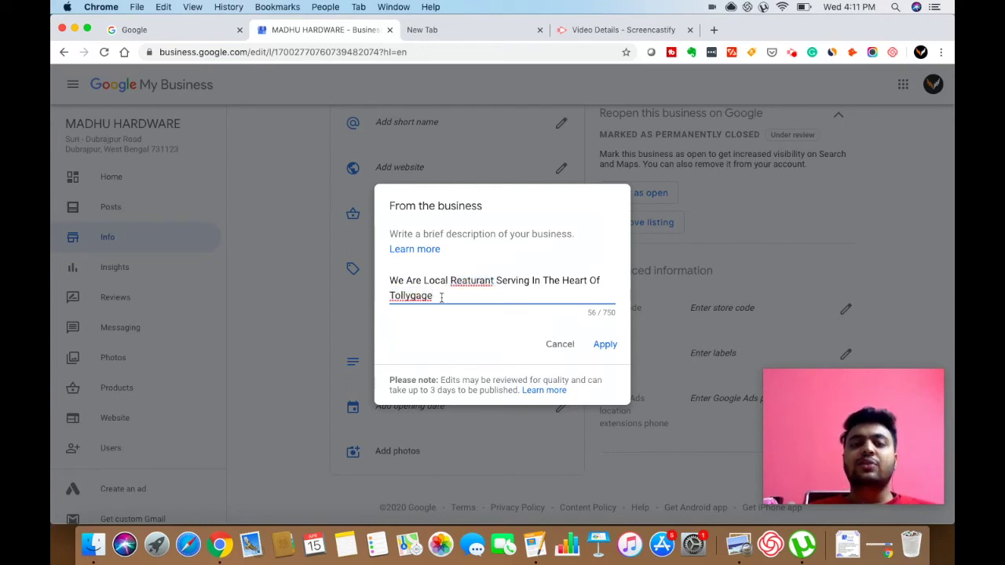
left_click_drag(441, 297, 383, 300)
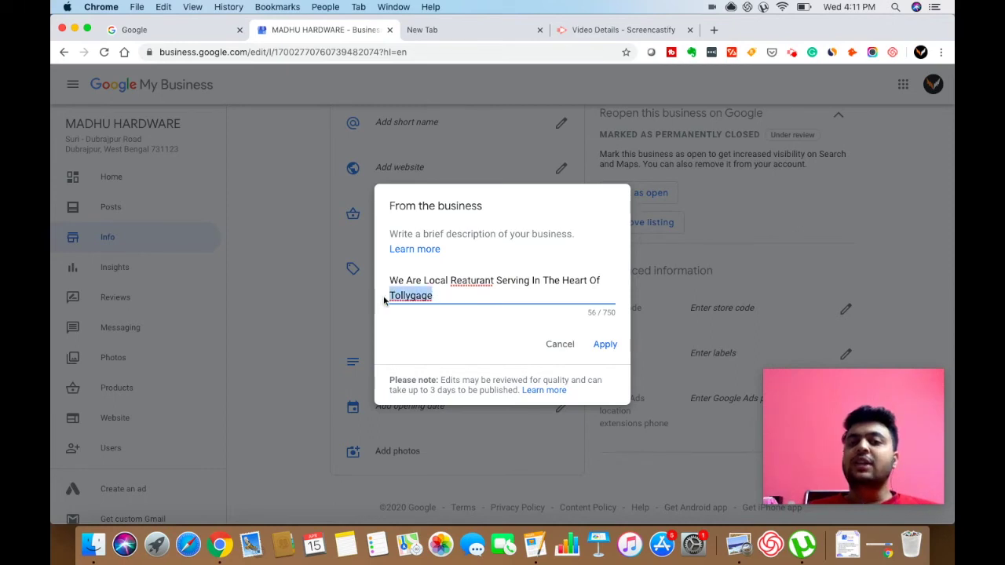
left_click(437, 297)
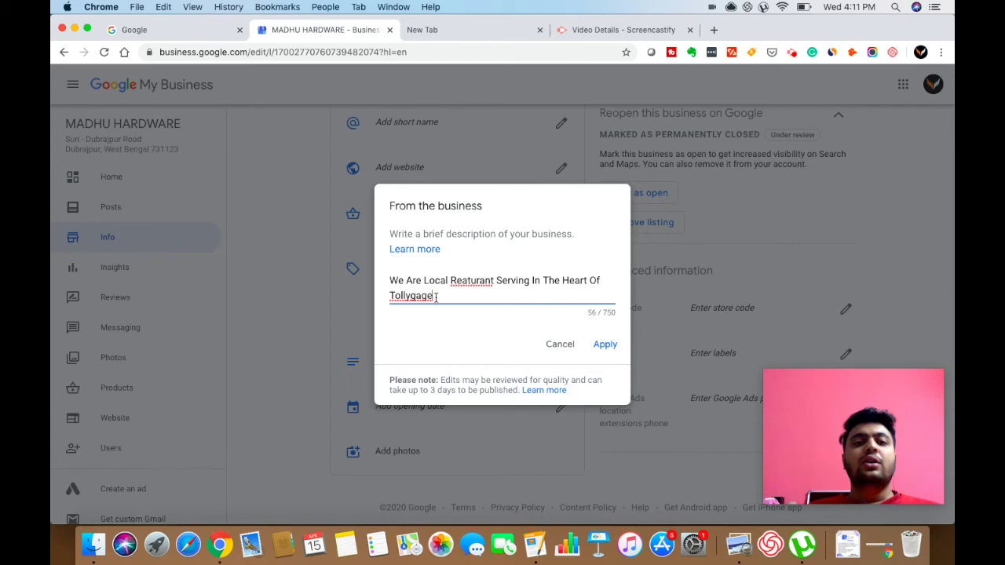
Continue the description after "Tollygage" with "we are one of the best restuarnat in tollygange"
type("We a")
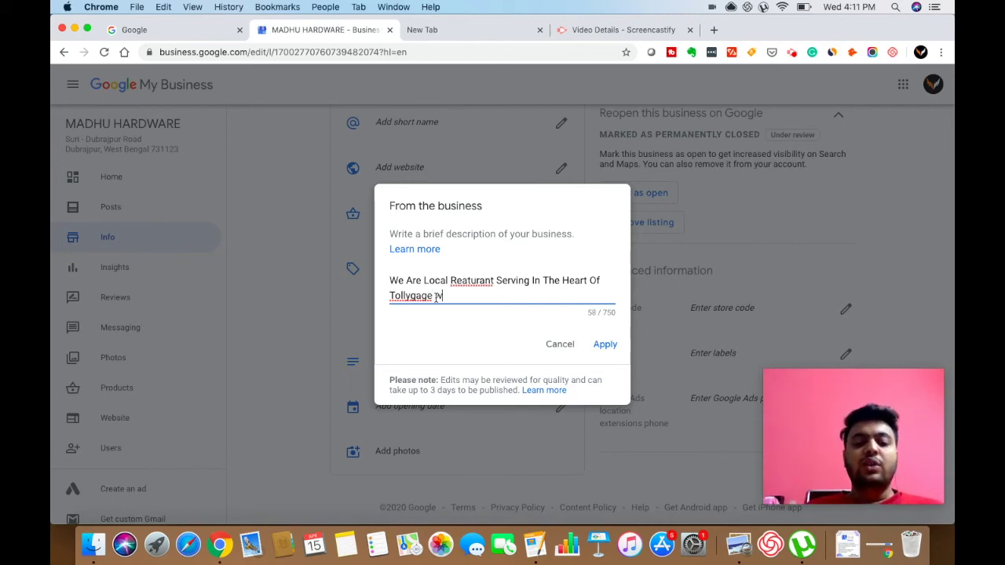
type("re on")
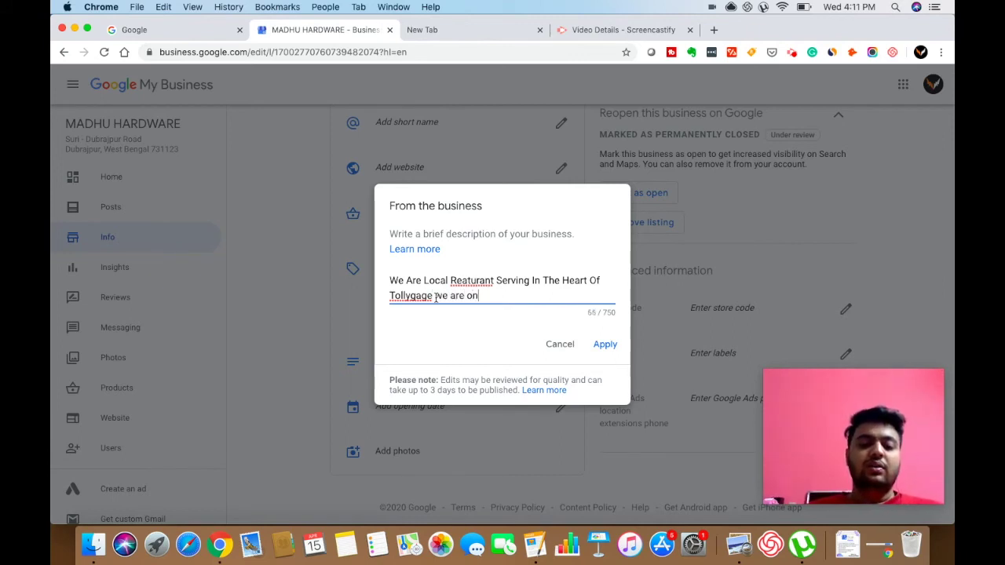
type("e of the be")
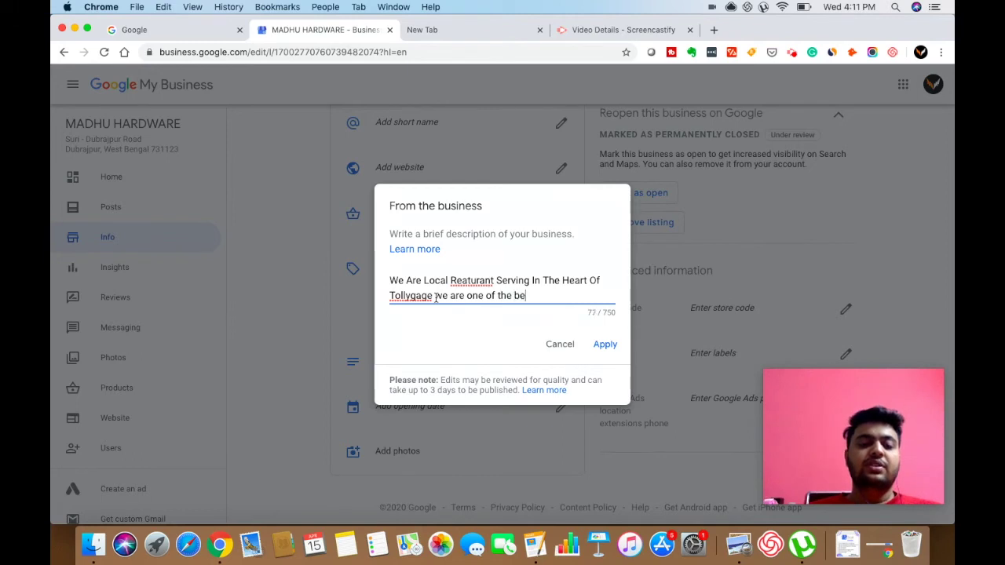
type("st re")
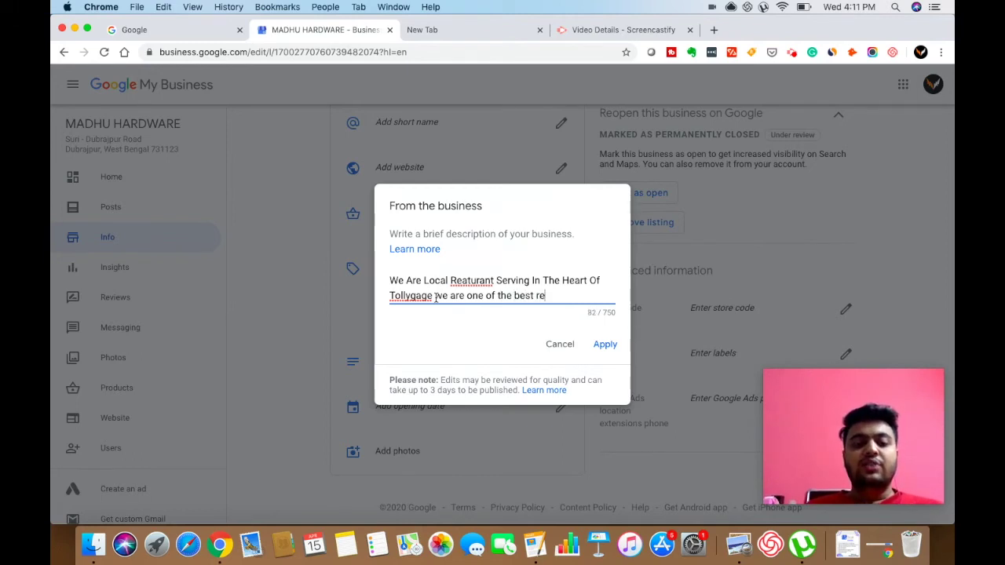
type("stuarnat i")
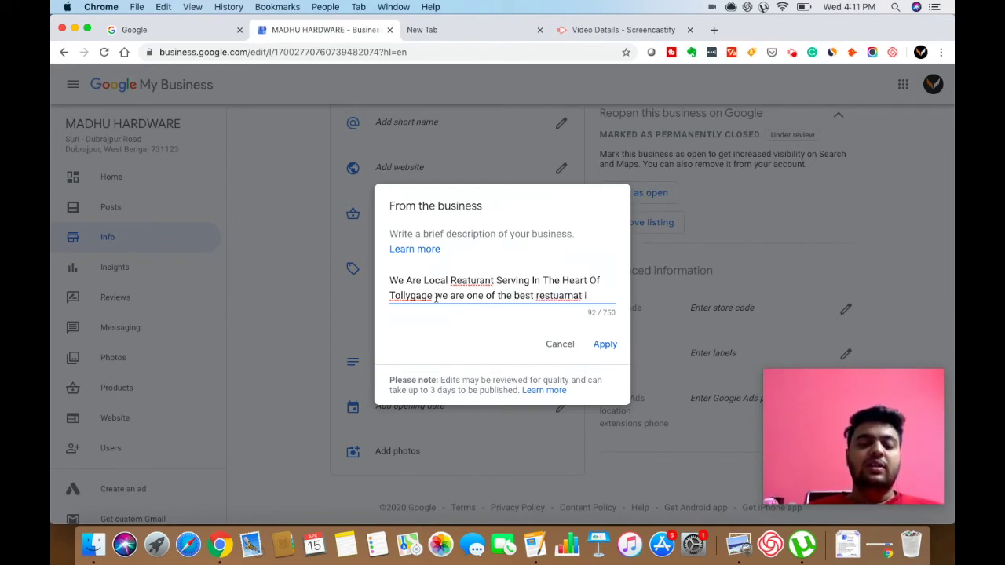
type("n tollygan")
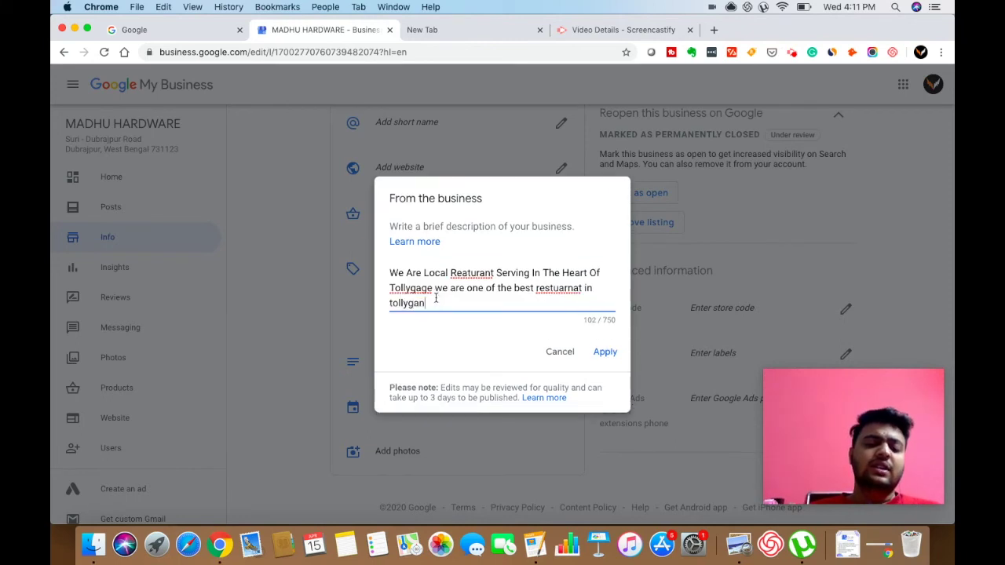
type("ege")
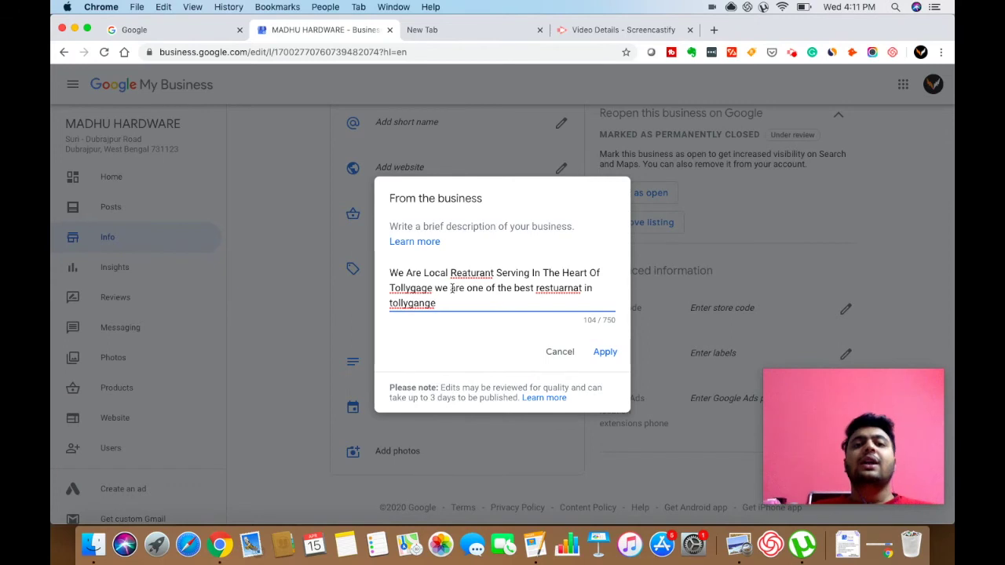
Clear the whole sample text from the business description, including the short "best re" attempt
left_click_drag(455, 299, 390, 268)
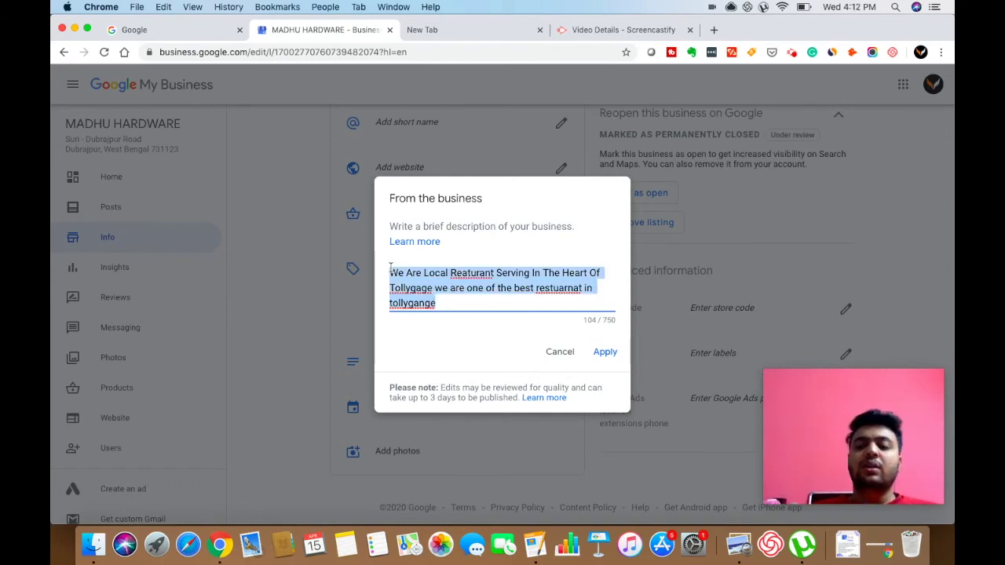
key("BackSpace")
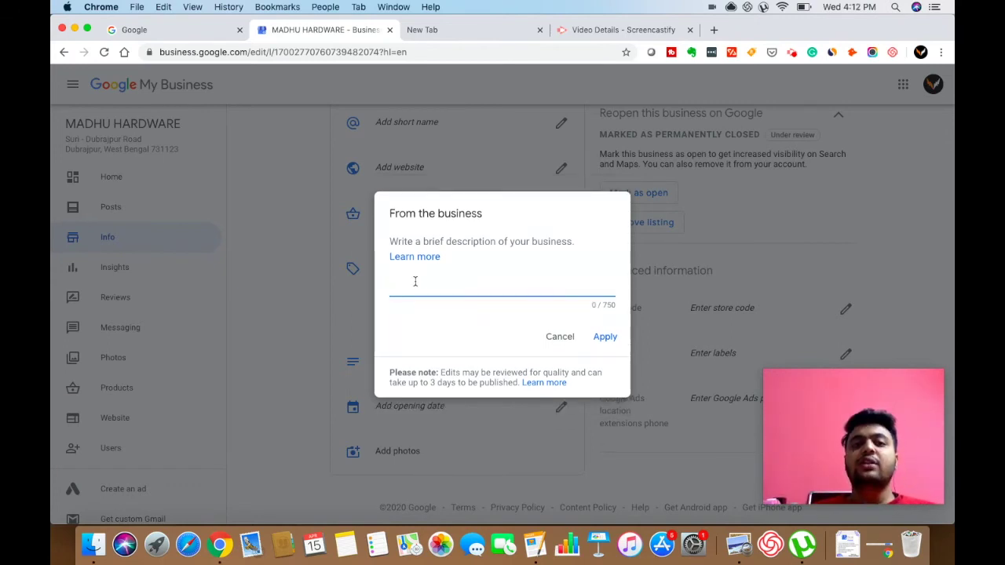
type("best re")
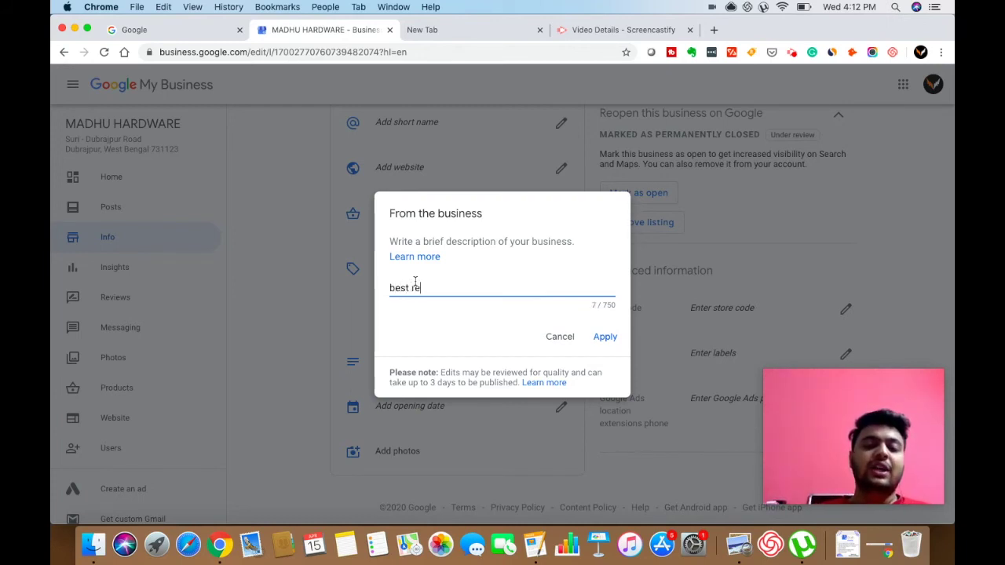
left_click_drag(429, 287, 369, 287)
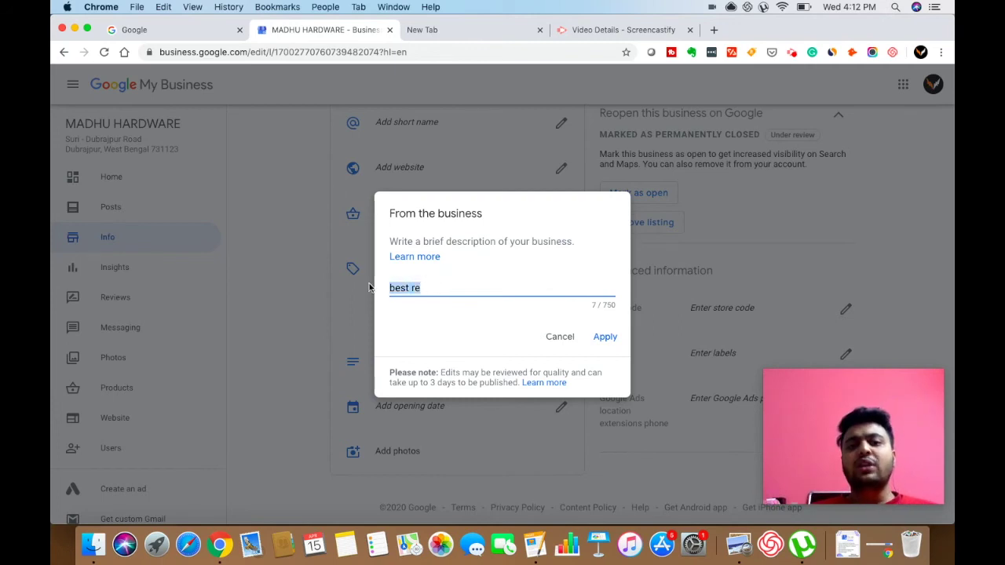
key("BackSpace")
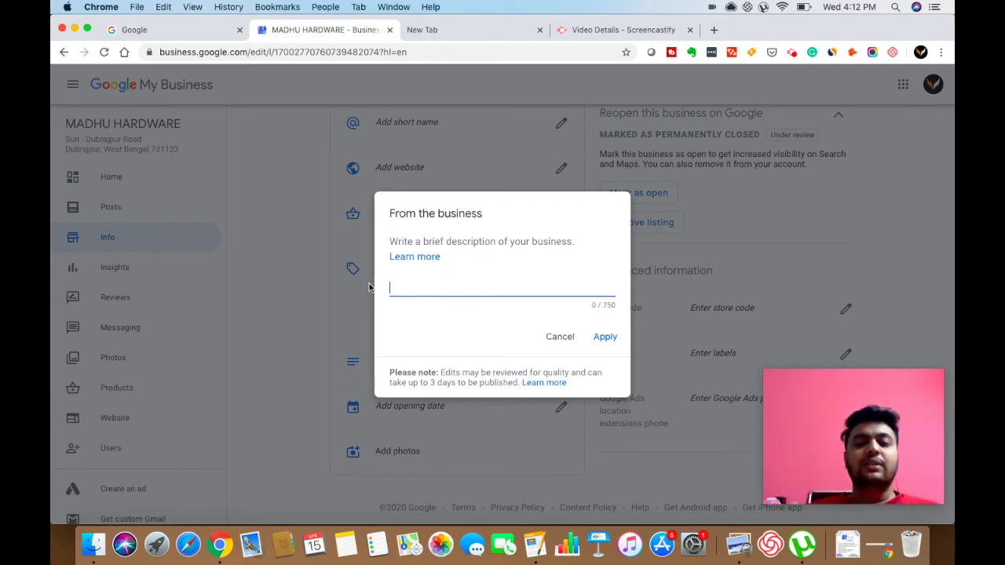
Try "Best deeee" and "great" on separate lines as the description, clear them, and cancel the description edit
type("Best d")
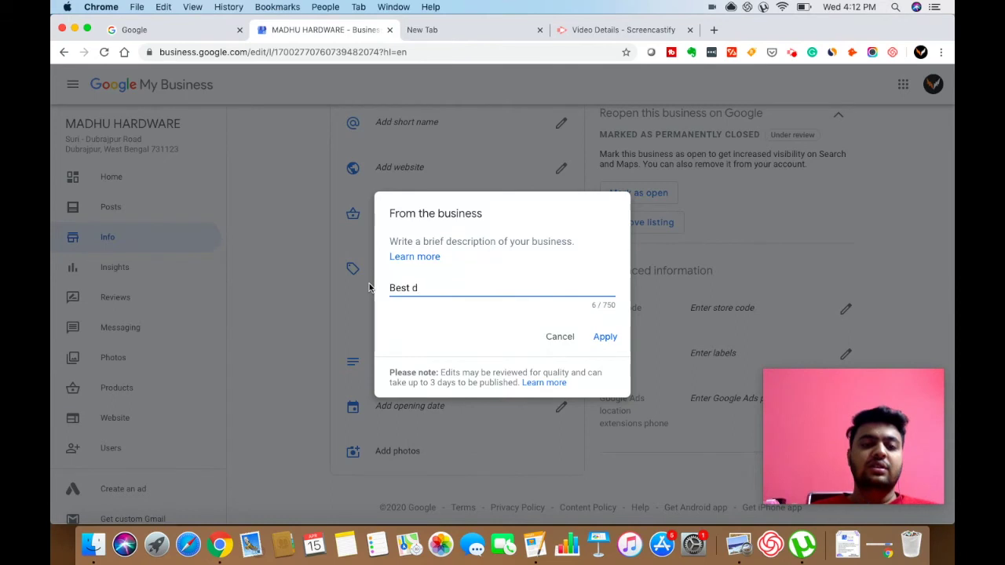
type("eeee")
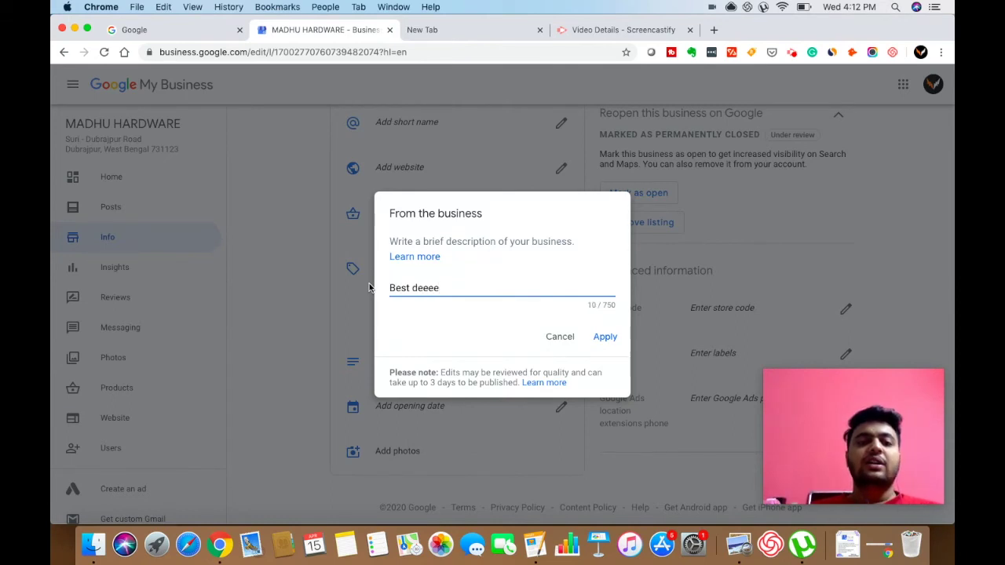
key("Return")
type("great")
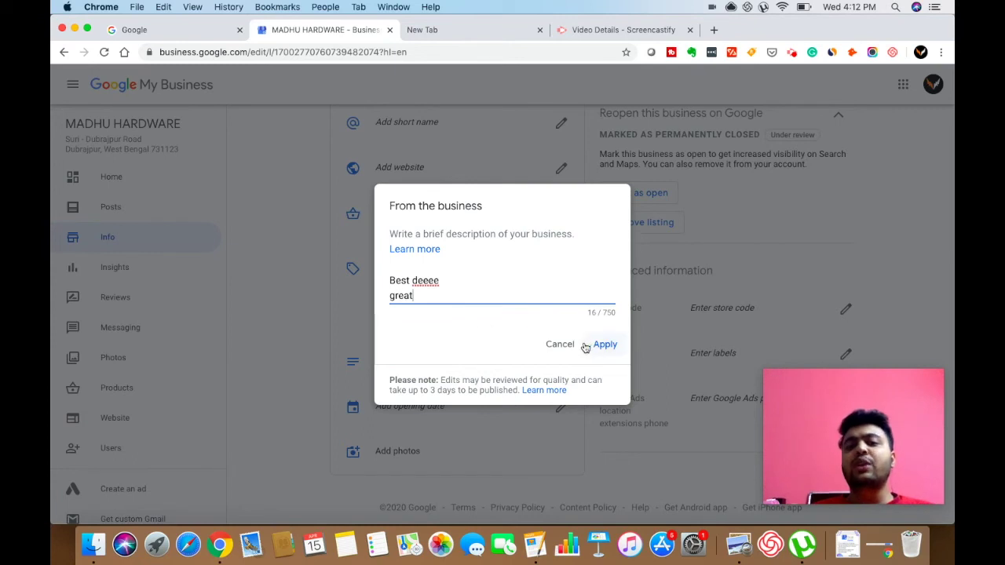
left_click_drag(433, 296, 390, 279)
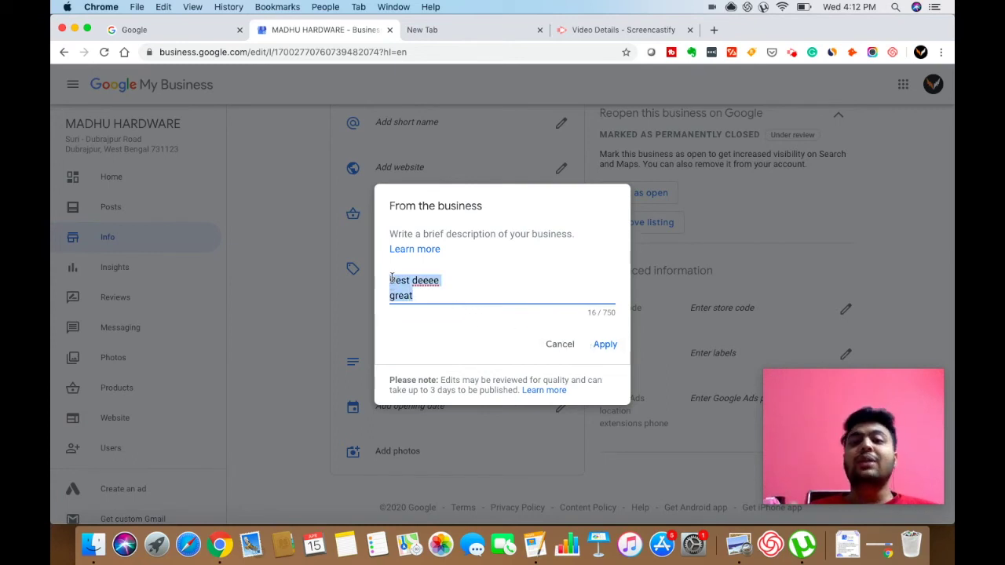
key("BackSpace")
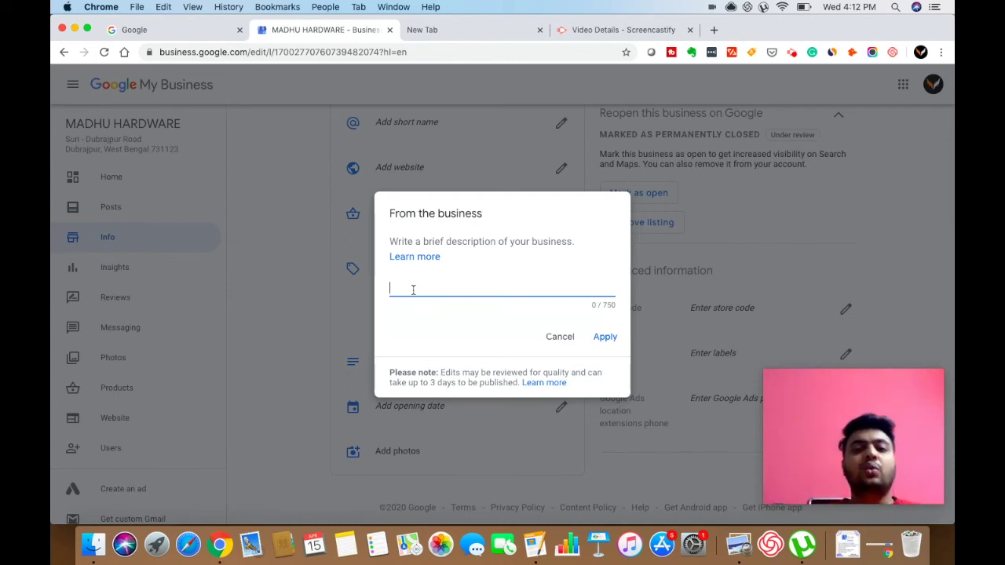
left_click(559, 338)
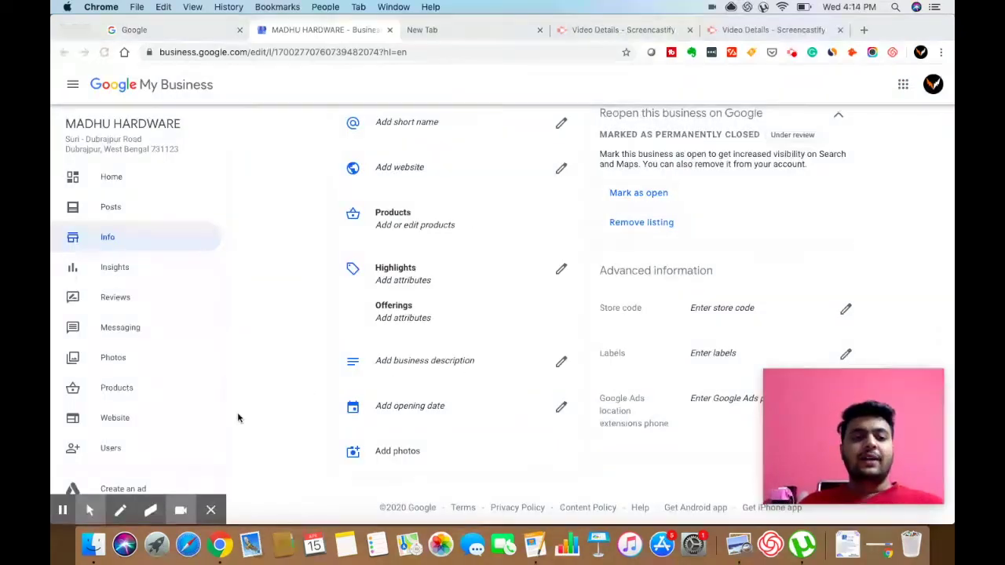
Switch to Preview to view the hacks list in Course (3).png, and switch to the Untitled notes document in Pages
key("ctrl+Up")
left_click(142, 200)
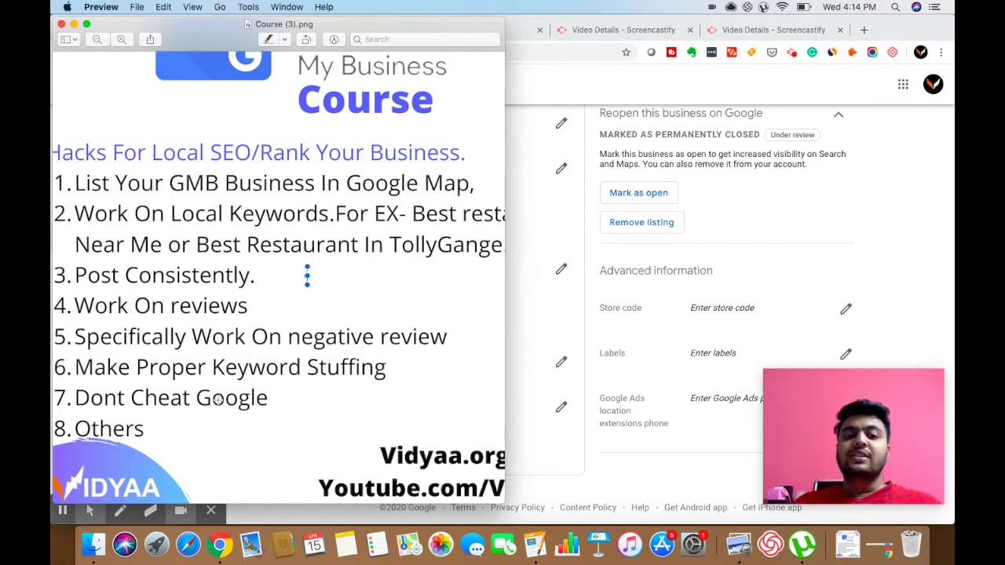
key("ctrl+Up")
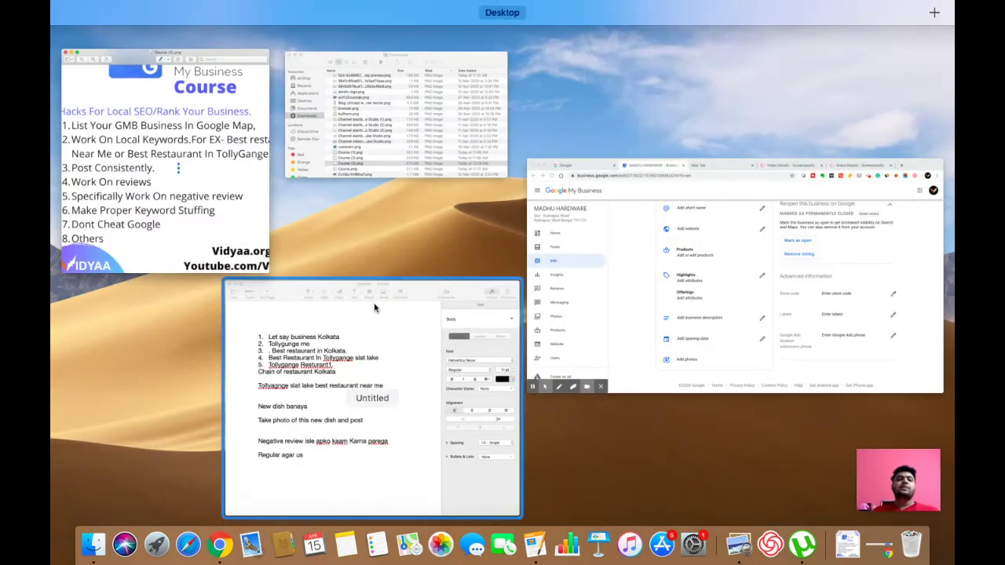
left_click(383, 428)
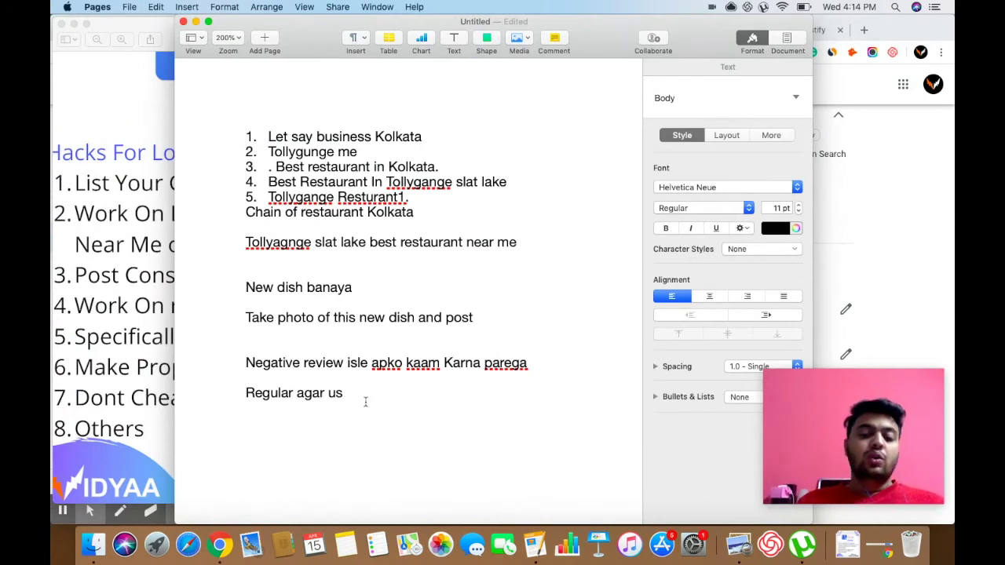
Add the note "Kafi sare ase resturant review purchase karte" a few lines below "Regular agar us"
type("K")
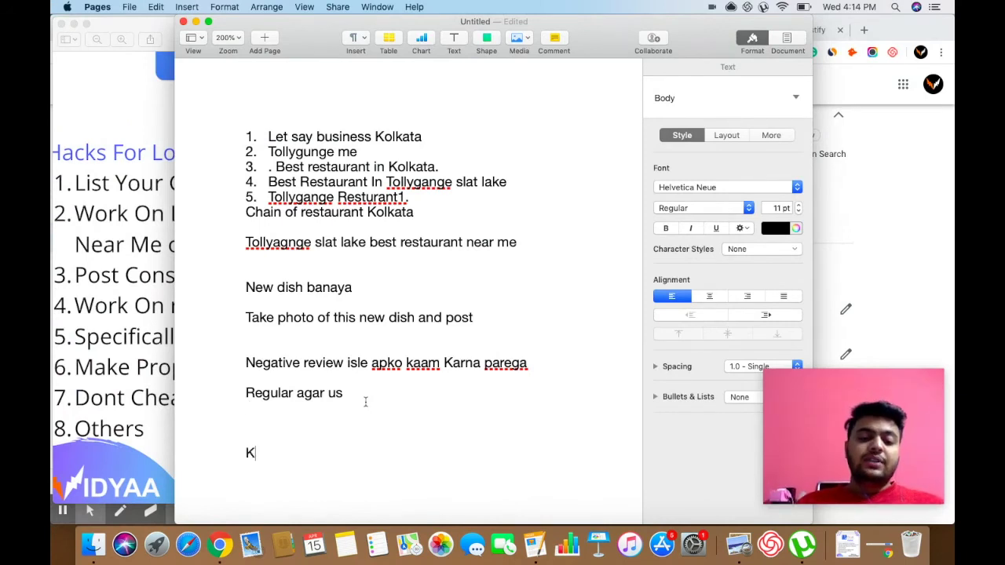
type("afi sar")
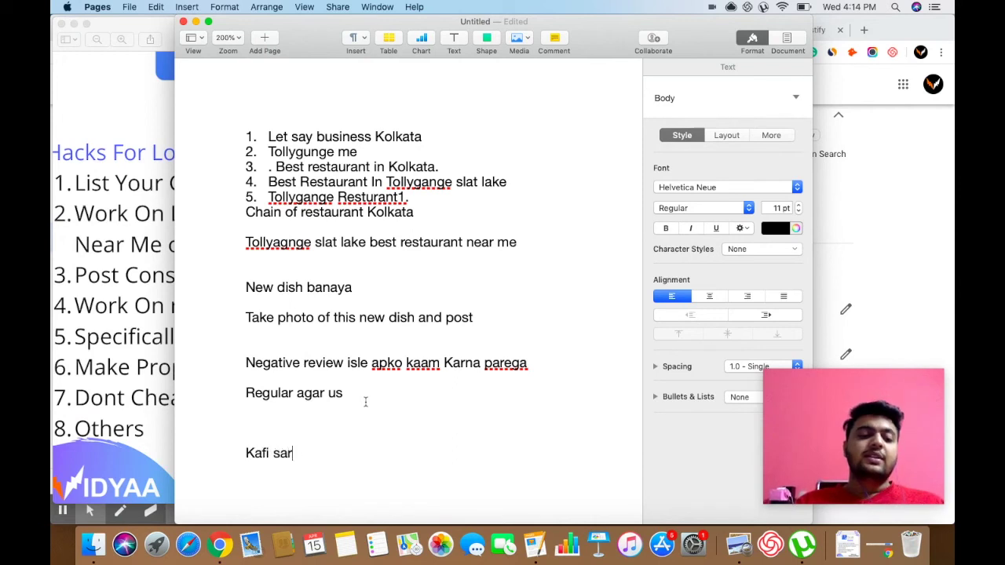
type("e ase ")
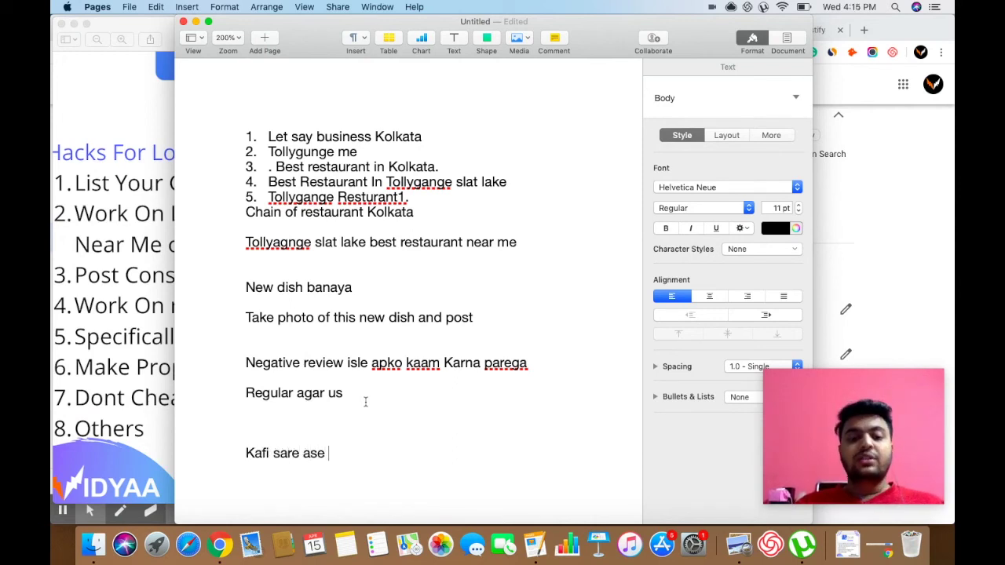
type("resturant rev")
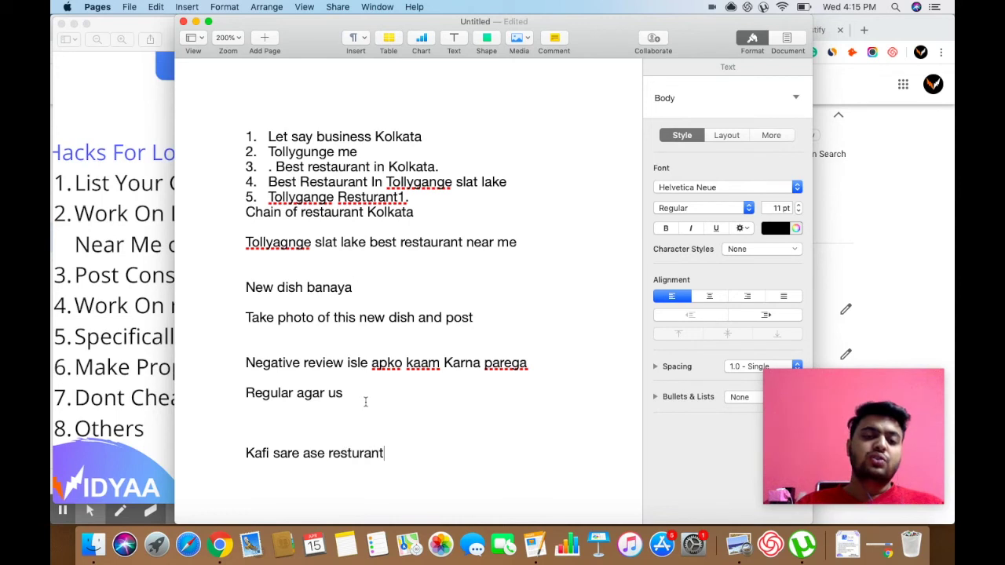
type("ew ")
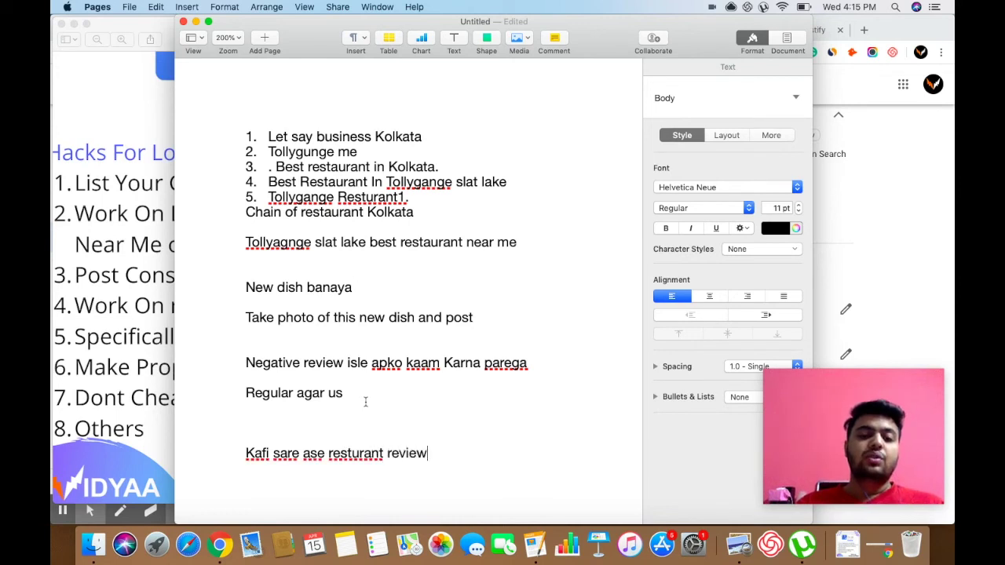
type("purchas")
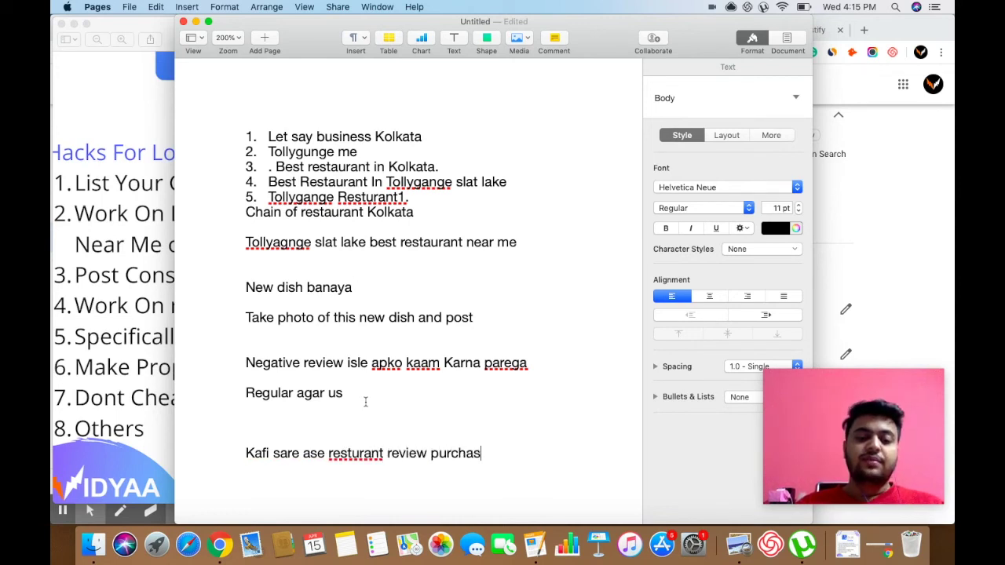
type("e karte")
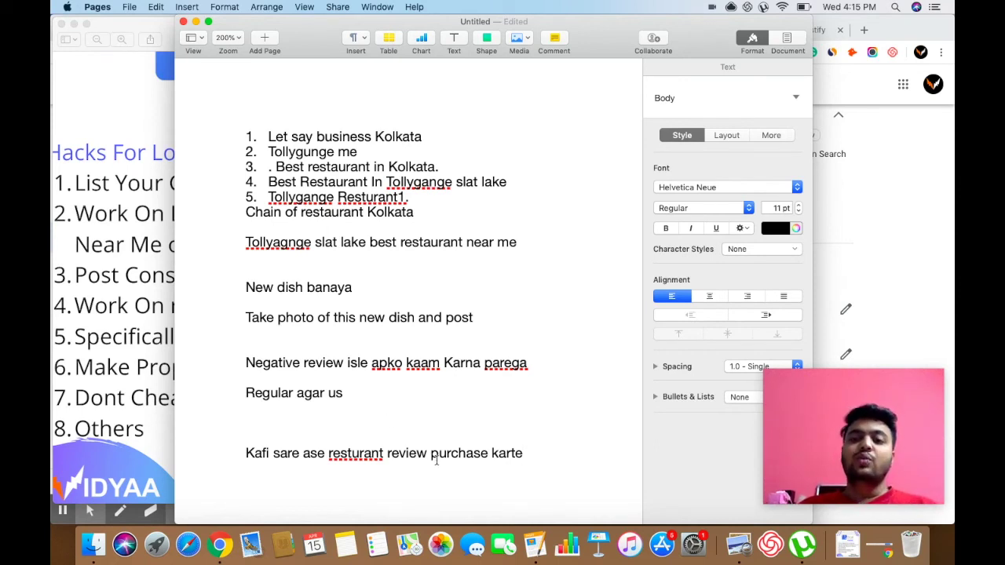
Add "Reviews woo purchase enhi kare" as a new line below the last note, and minimize the notes document
key("Return")
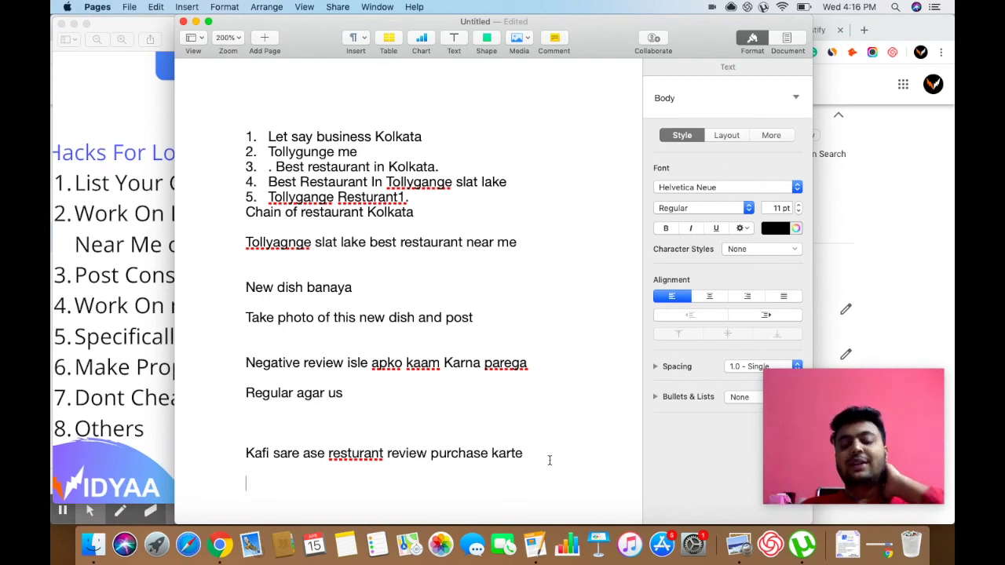
type("reviews ")
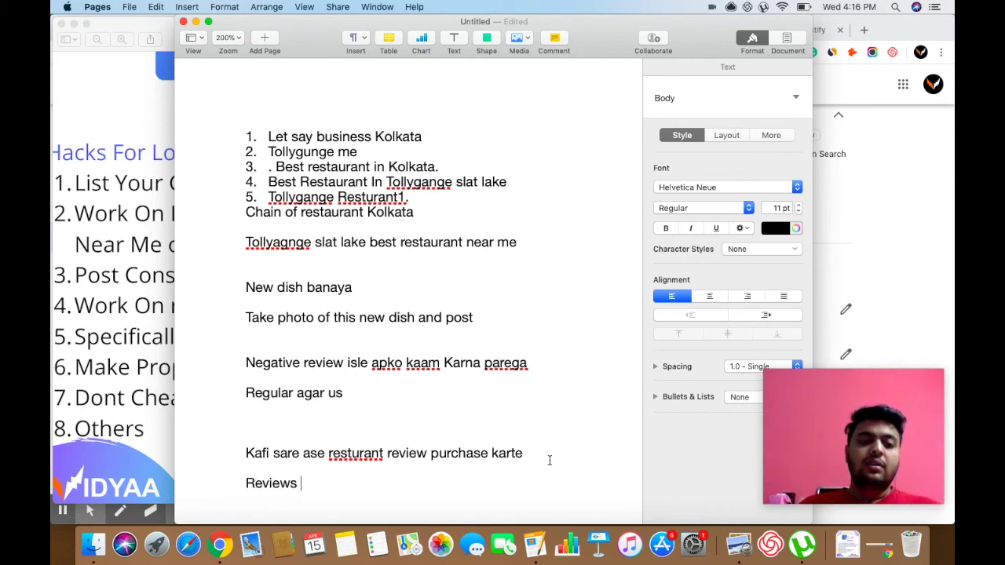
type("woo p")
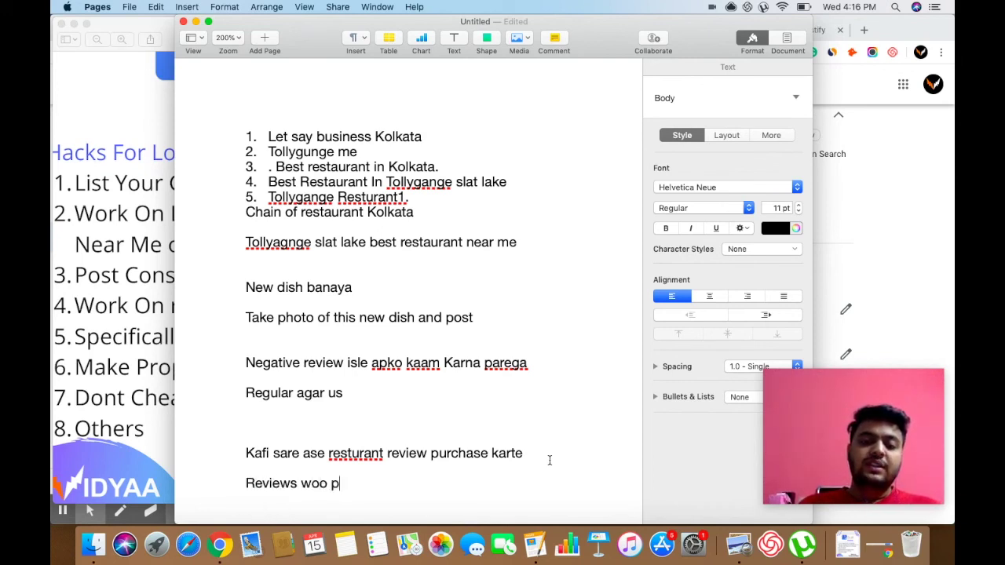
type("urchase enhi kare")
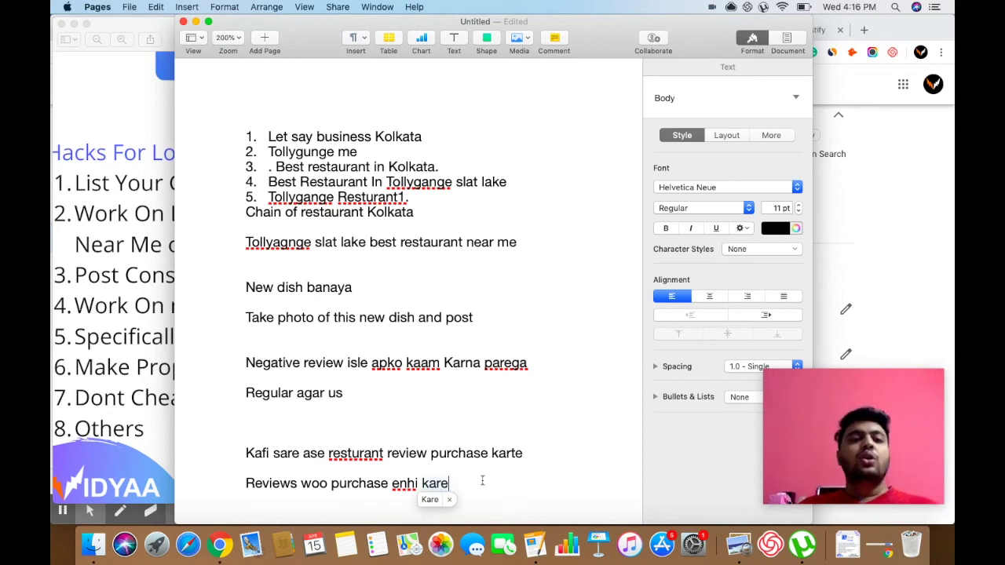
left_click(196, 22)
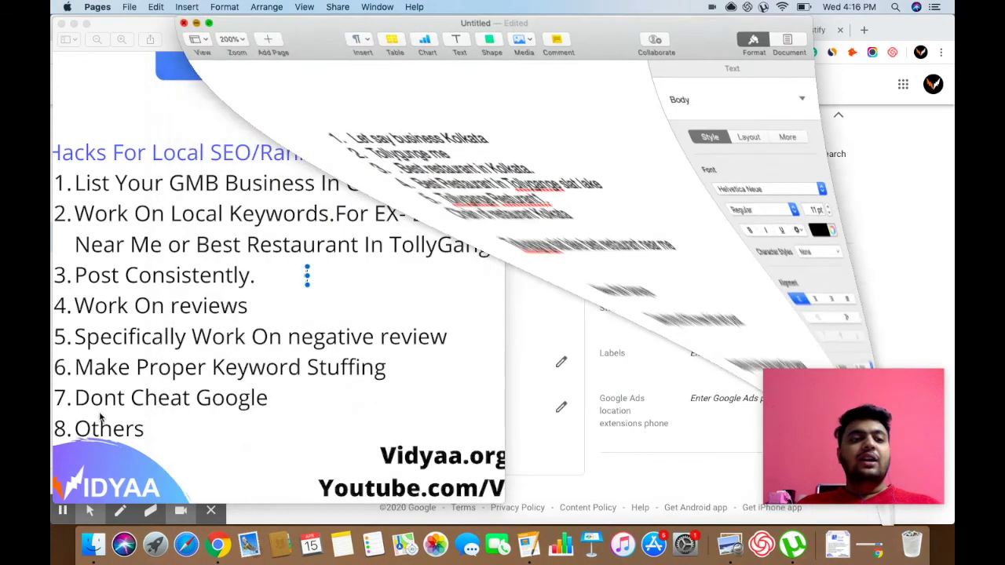